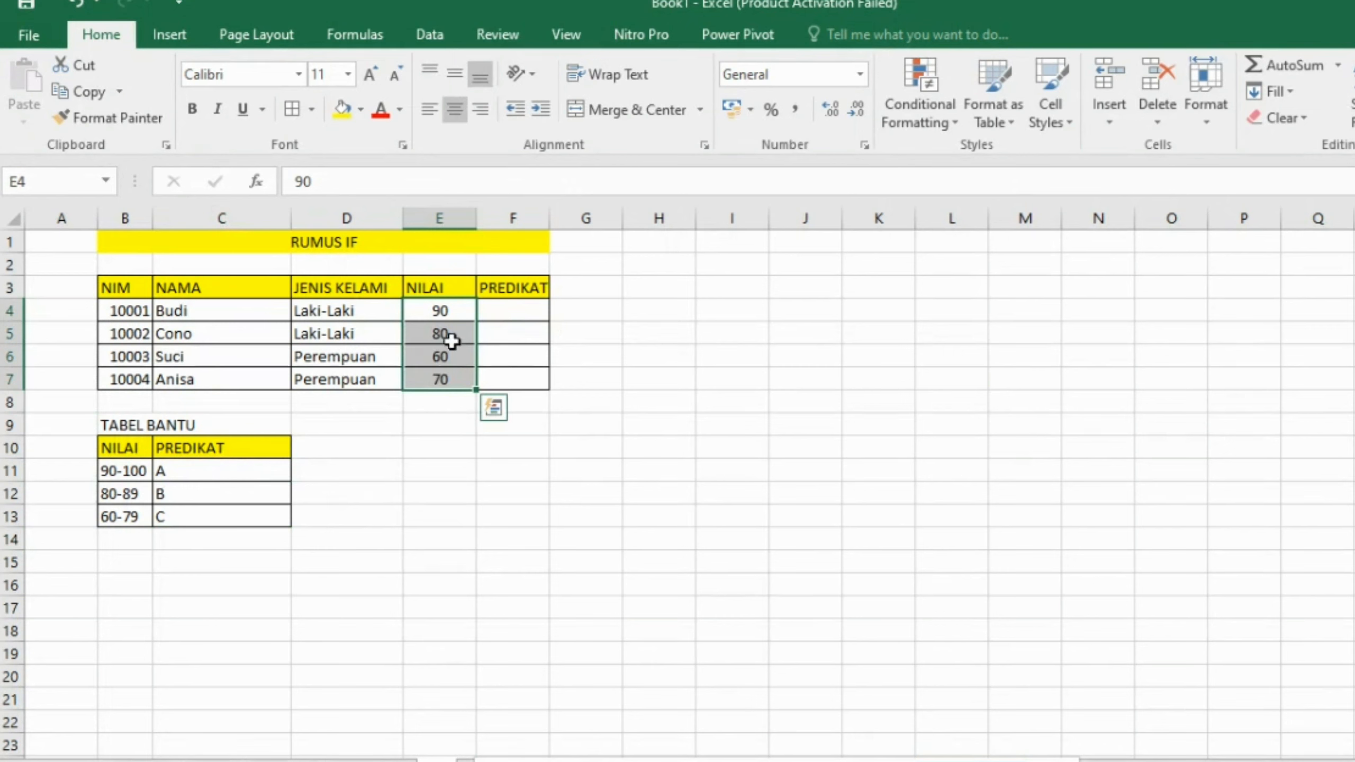
# Step: Examine the TABEL BANTU helper table to see which NILAI range corresponds to each PREDIKAT grade
pyautogui.click(530, 311)
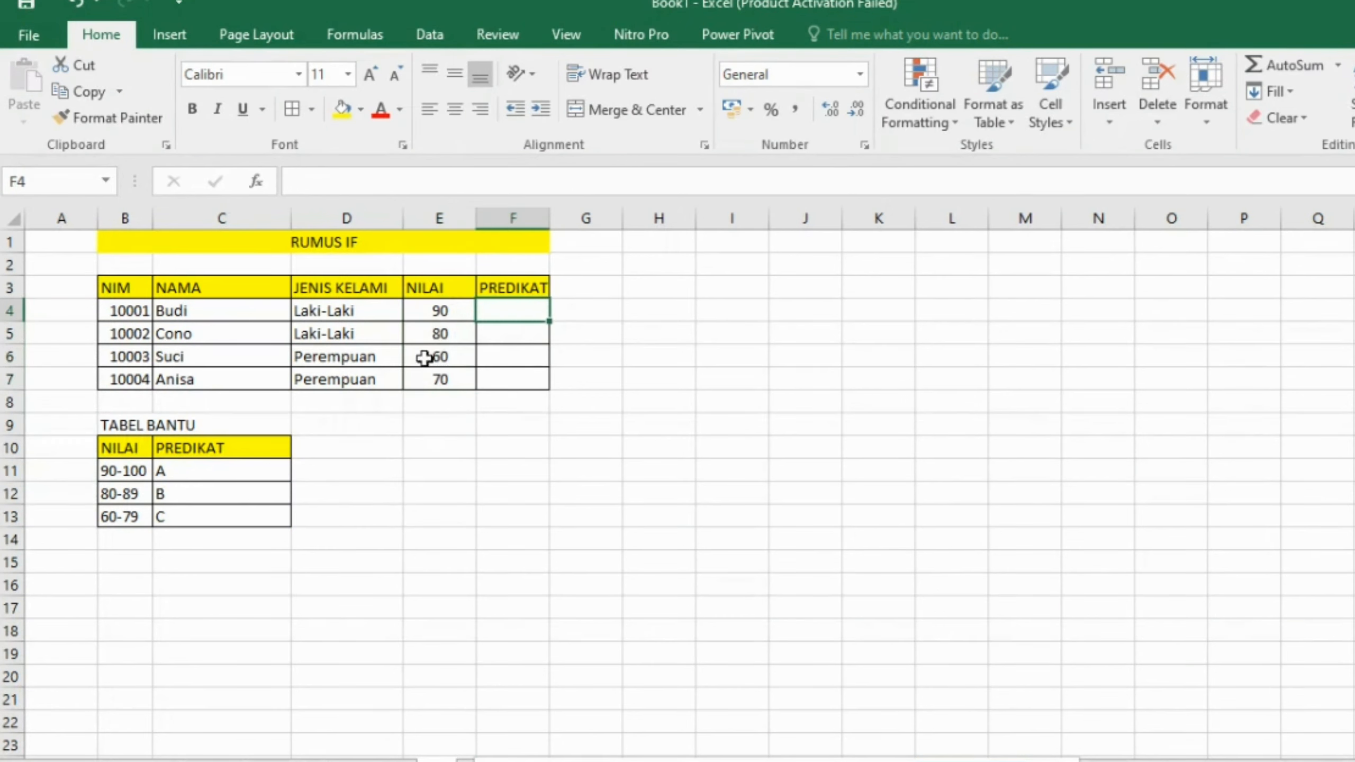
pyautogui.moveTo(98, 424); pyautogui.dragTo(278, 522)
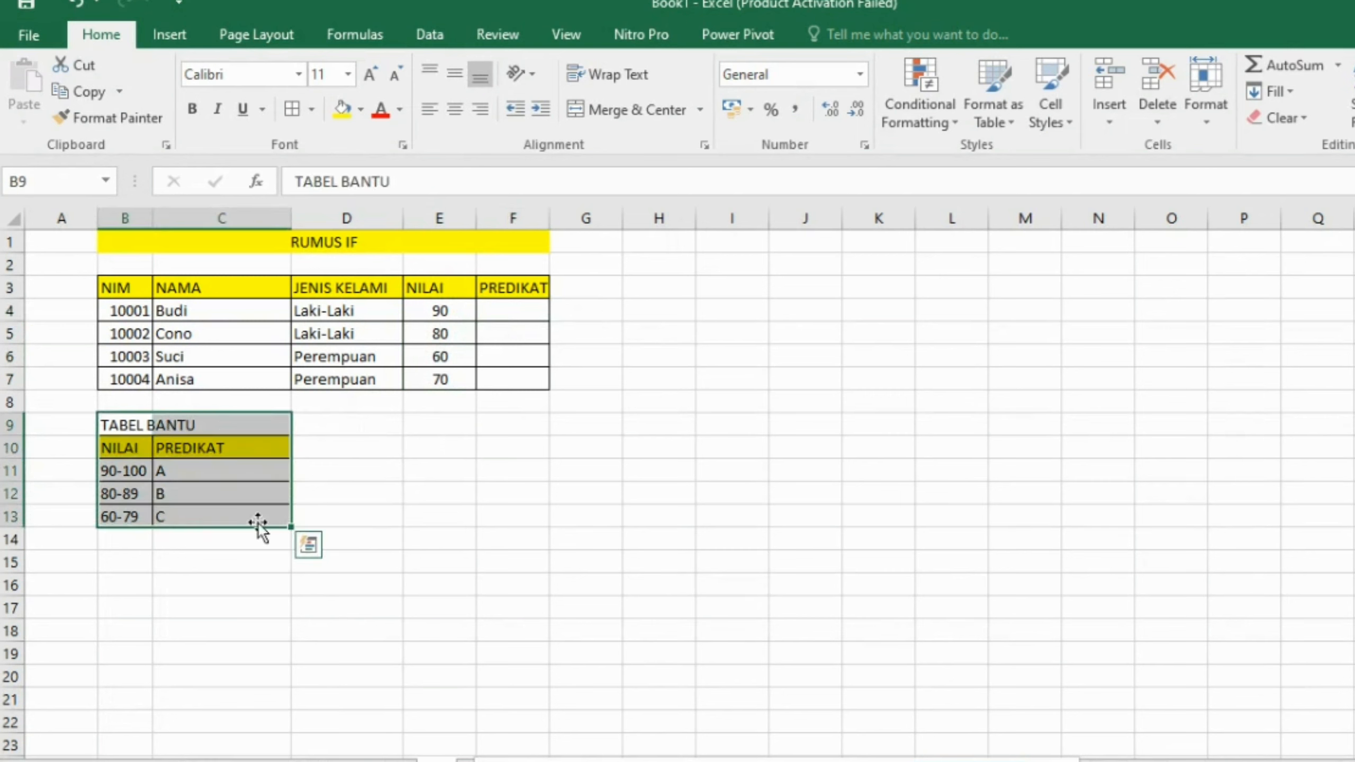
pyautogui.click(118, 471)
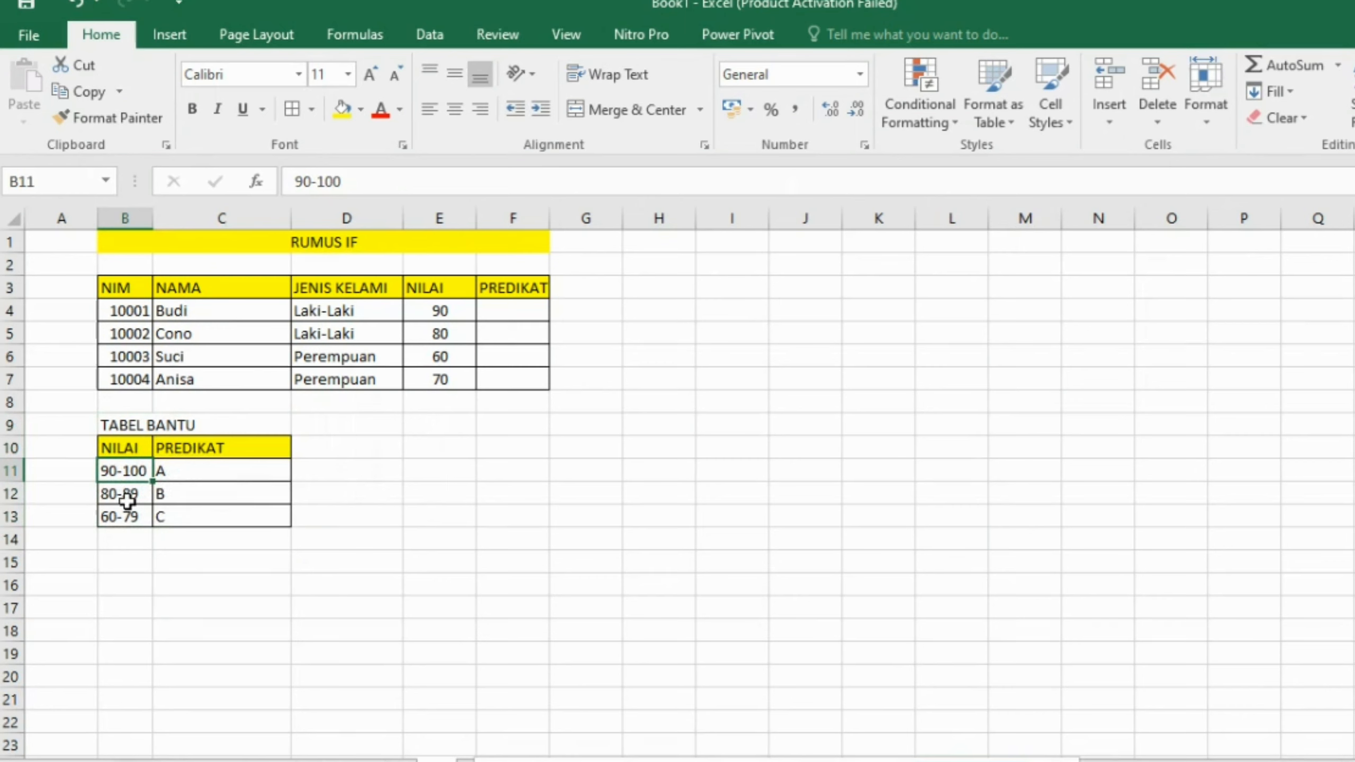
pyautogui.click(178, 501)
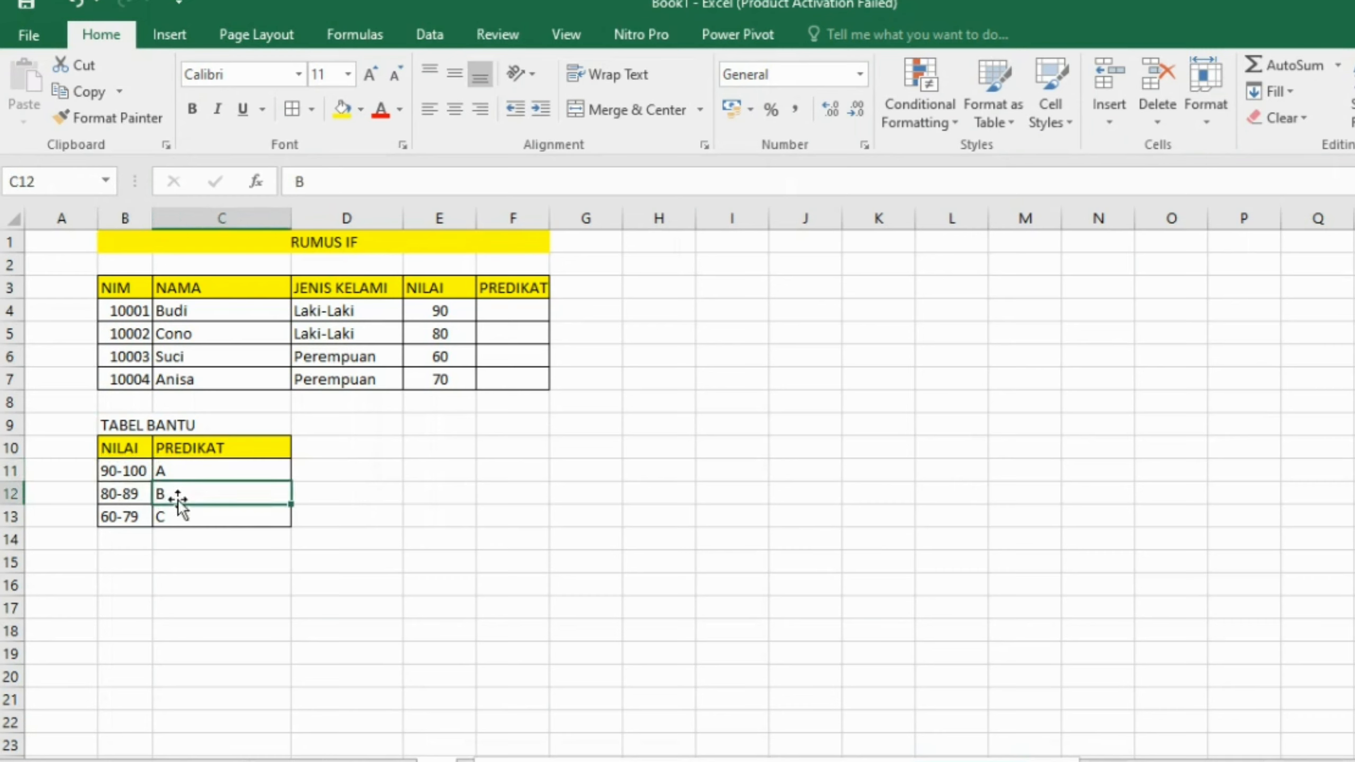
pyautogui.click(110, 517)
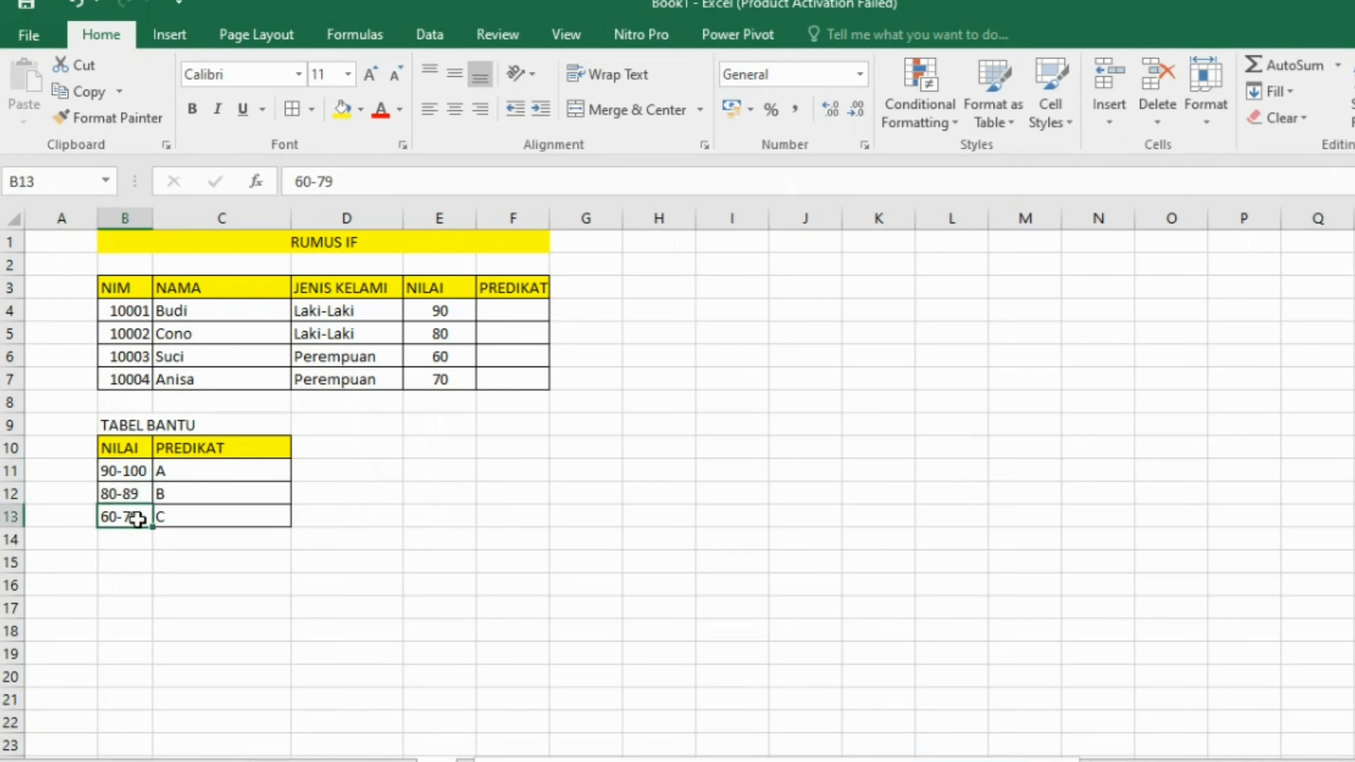
pyautogui.click(183, 518)
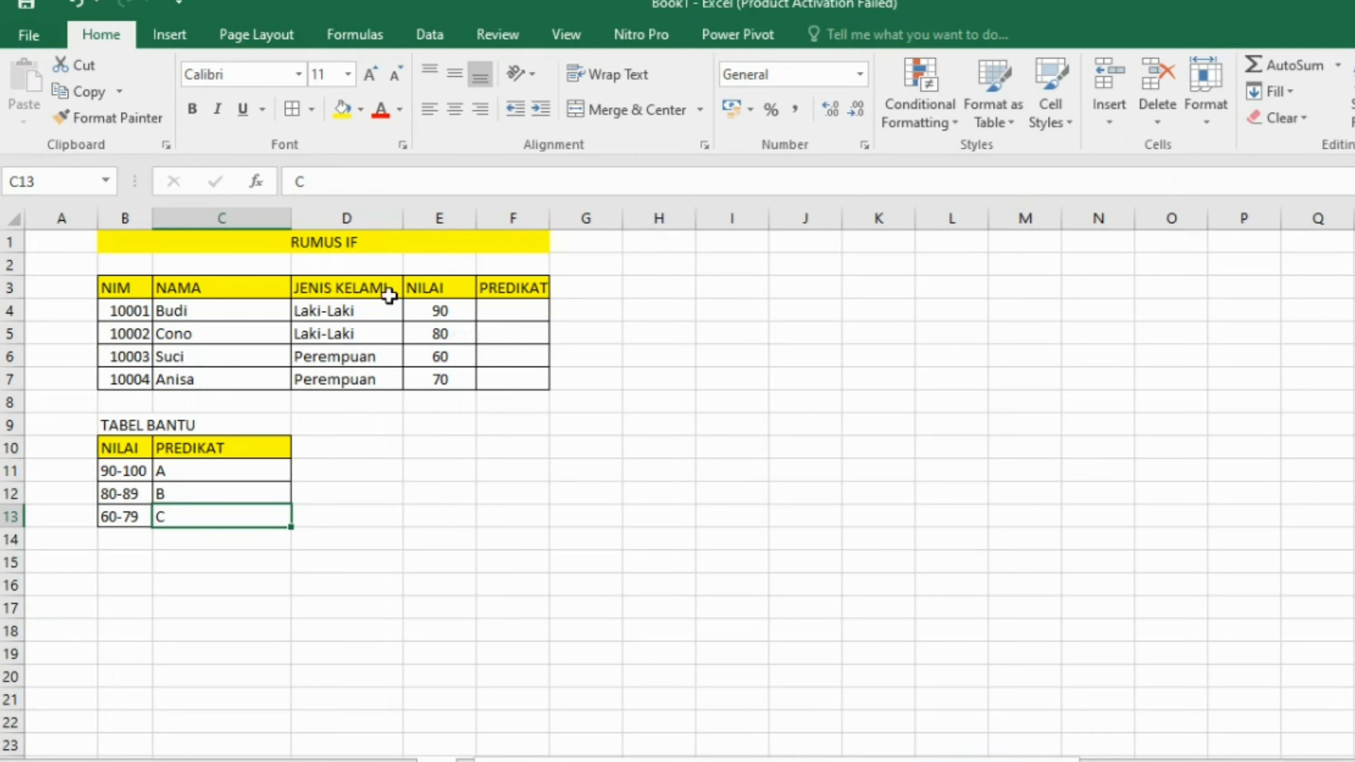
# Step: Begin an IF formula in F4 that returns "A" when E4>=90, leaving the false argument open
pyautogui.click(511, 312)
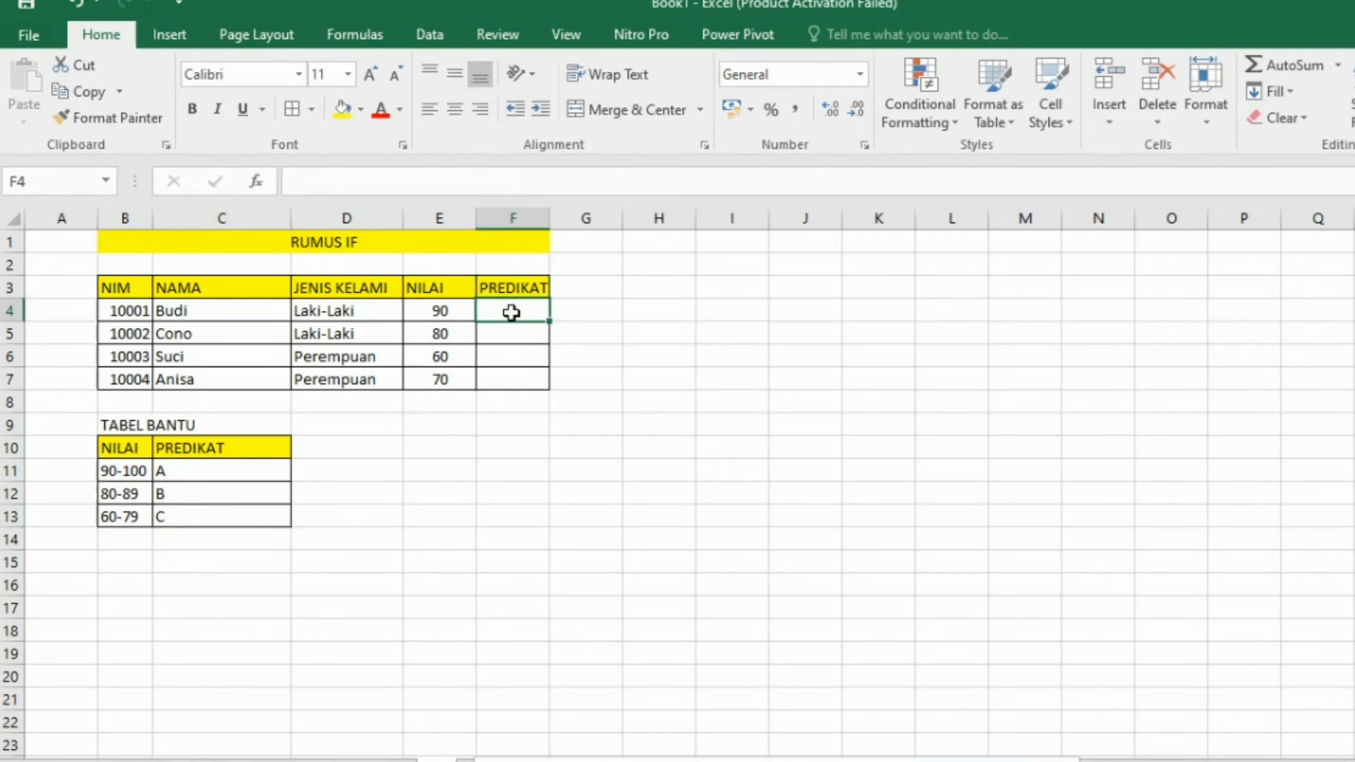
pyautogui.write('=')
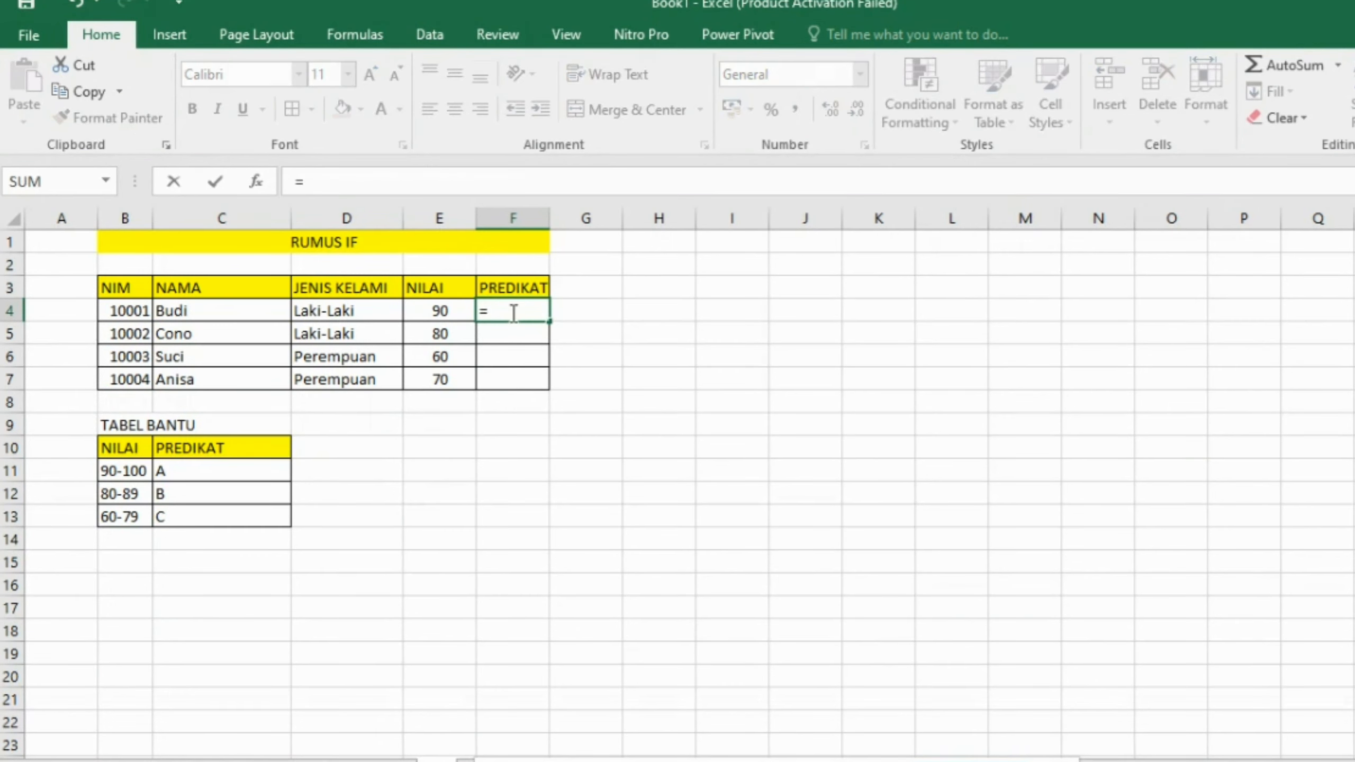
pyautogui.write('if')
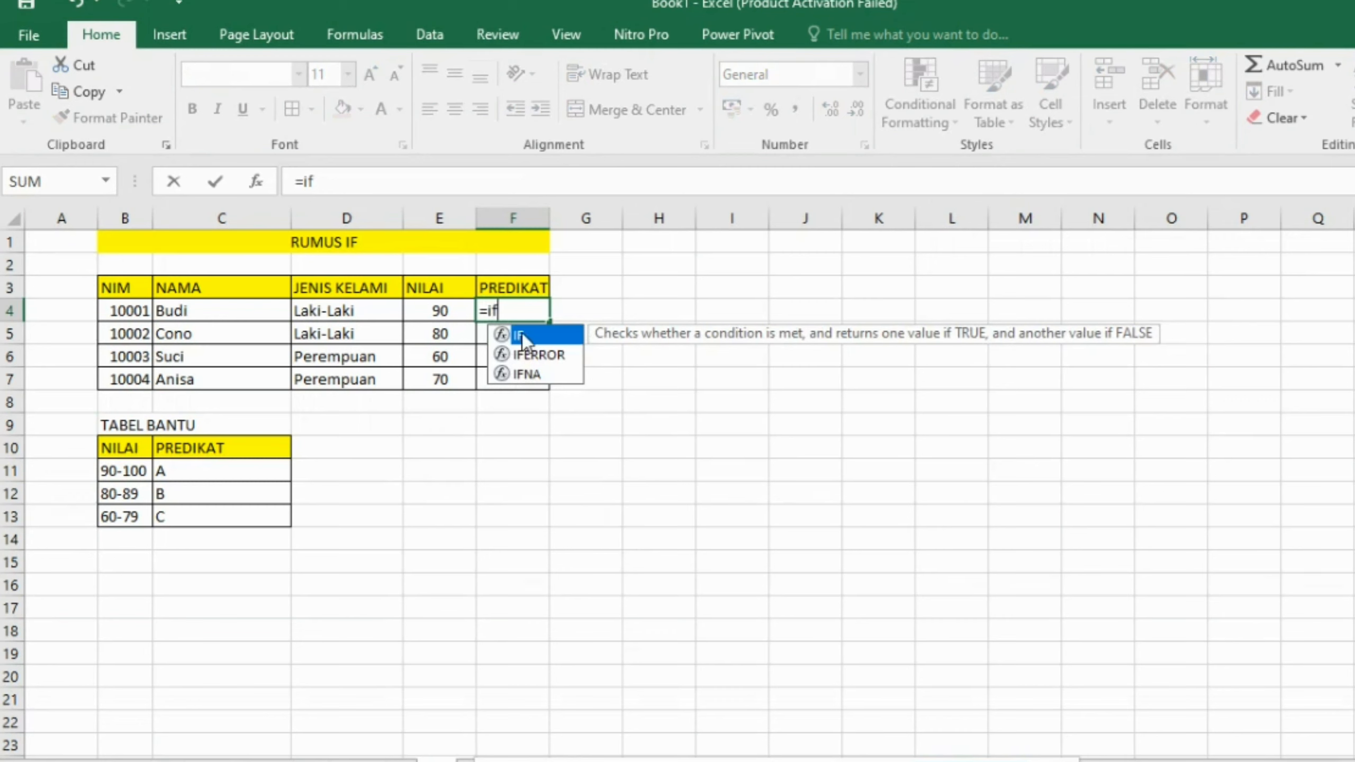
pyautogui.doubleClick(522, 333)
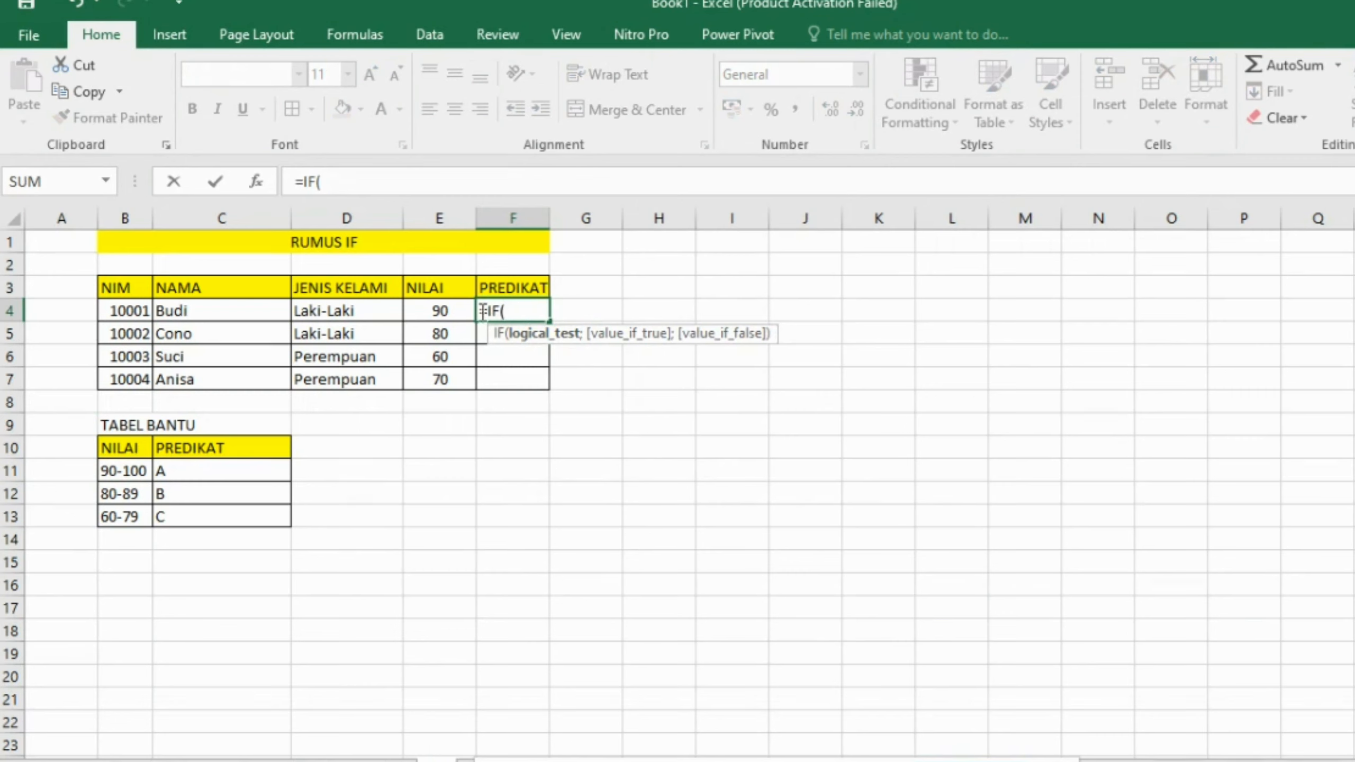
pyautogui.click(451, 311)
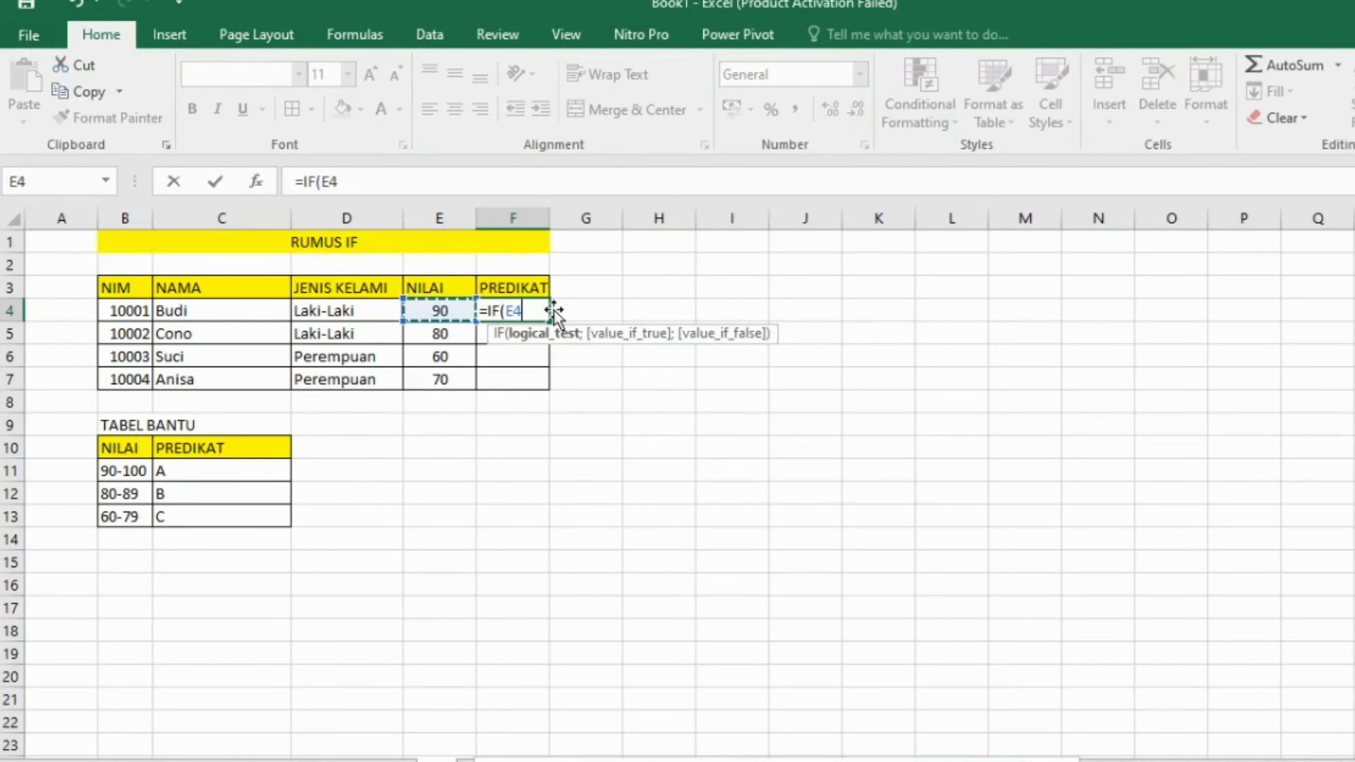
pyautogui.write('>=90')
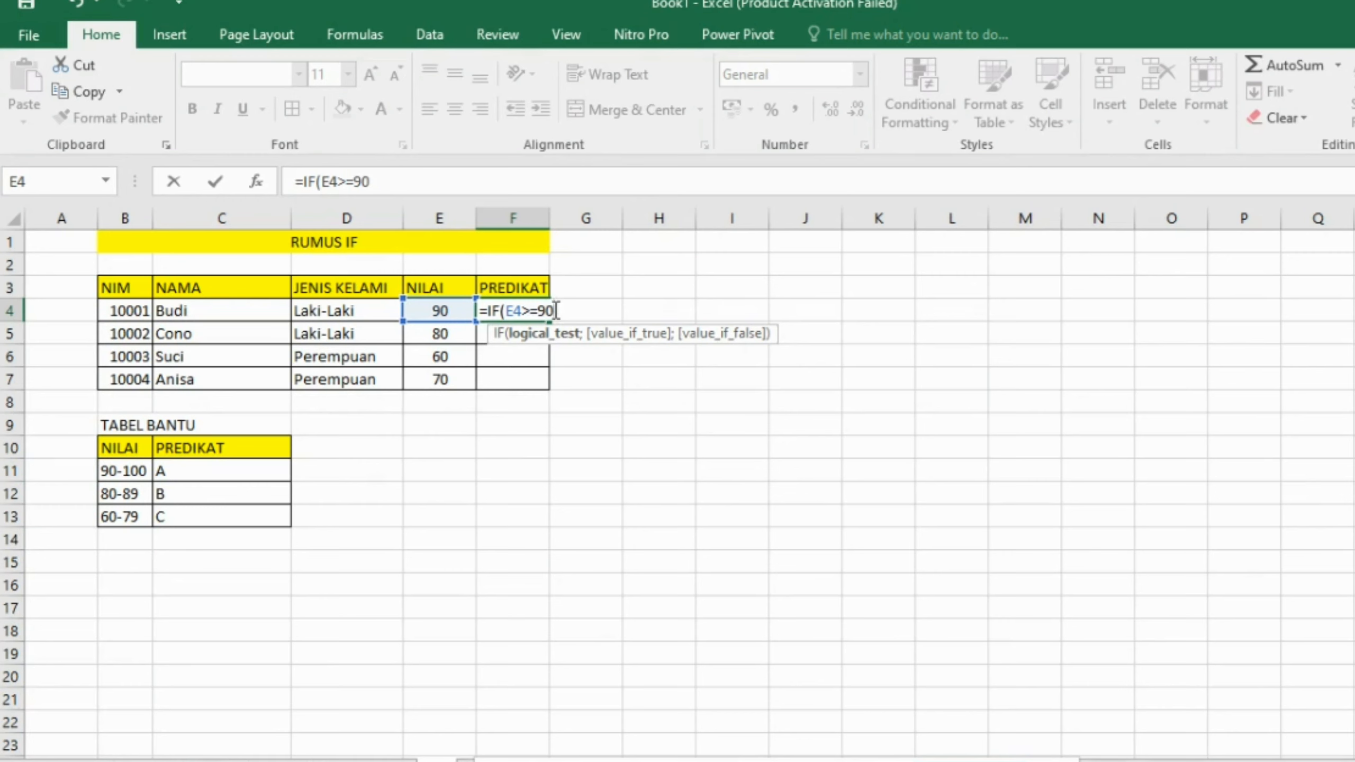
pyautogui.write(';')
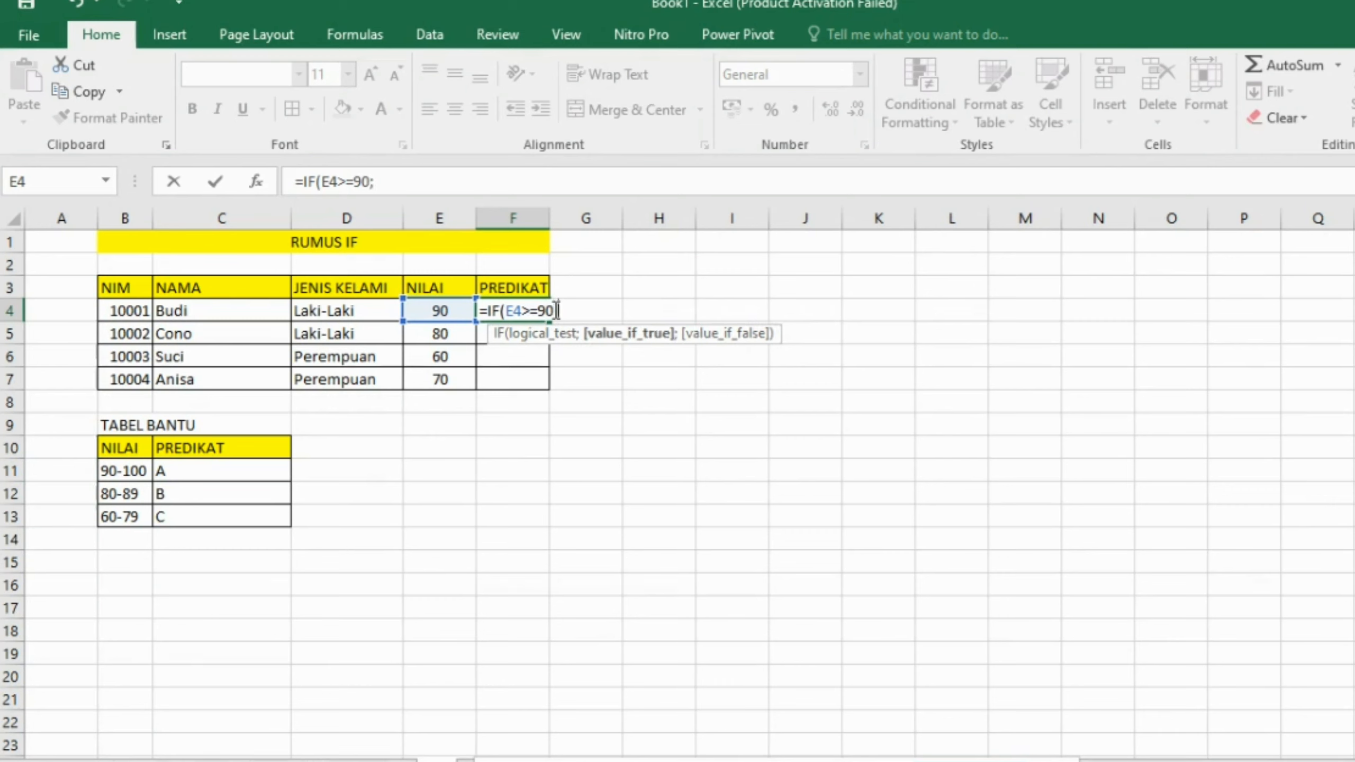
pyautogui.write('"A')
pyautogui.write(';')
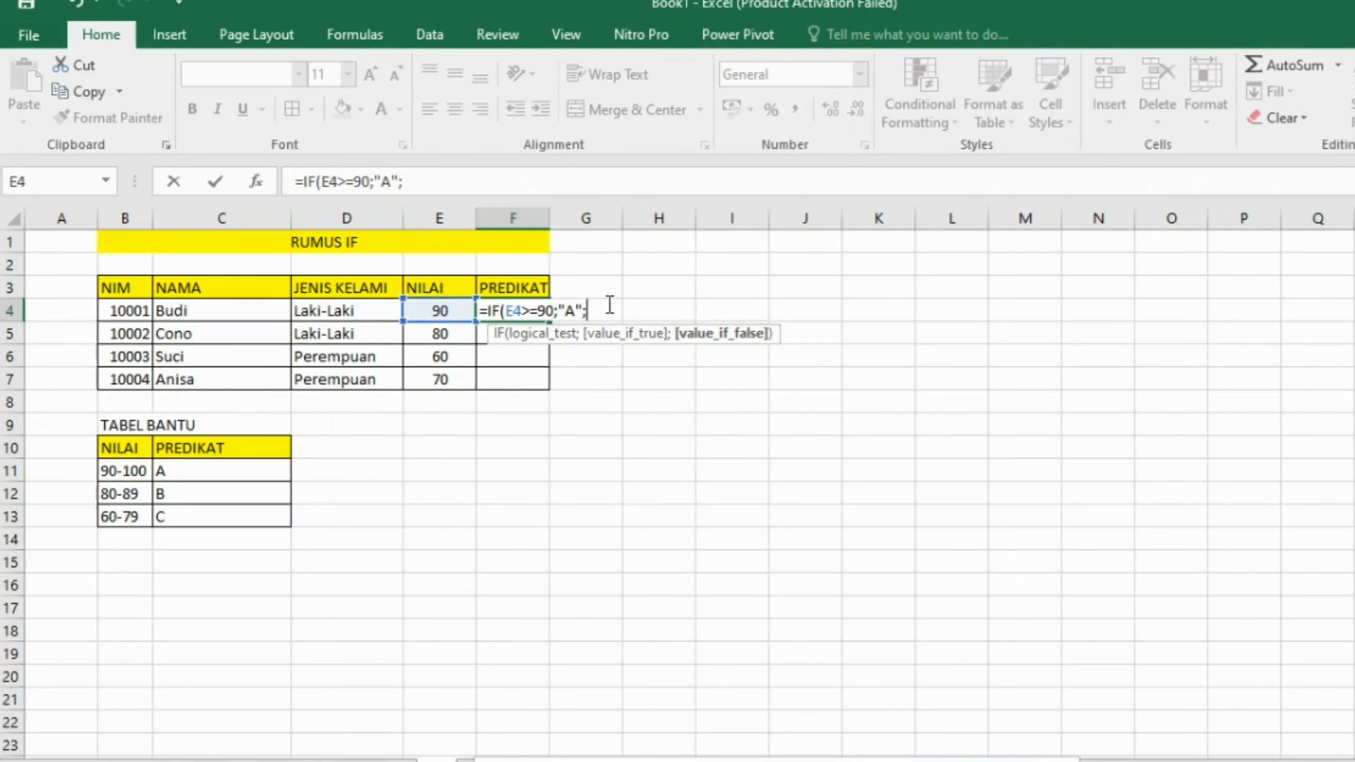
# Step: Nest a second IF as the false argument of the F4 formula, returning "B" when E4>=80
pyautogui.write('i')
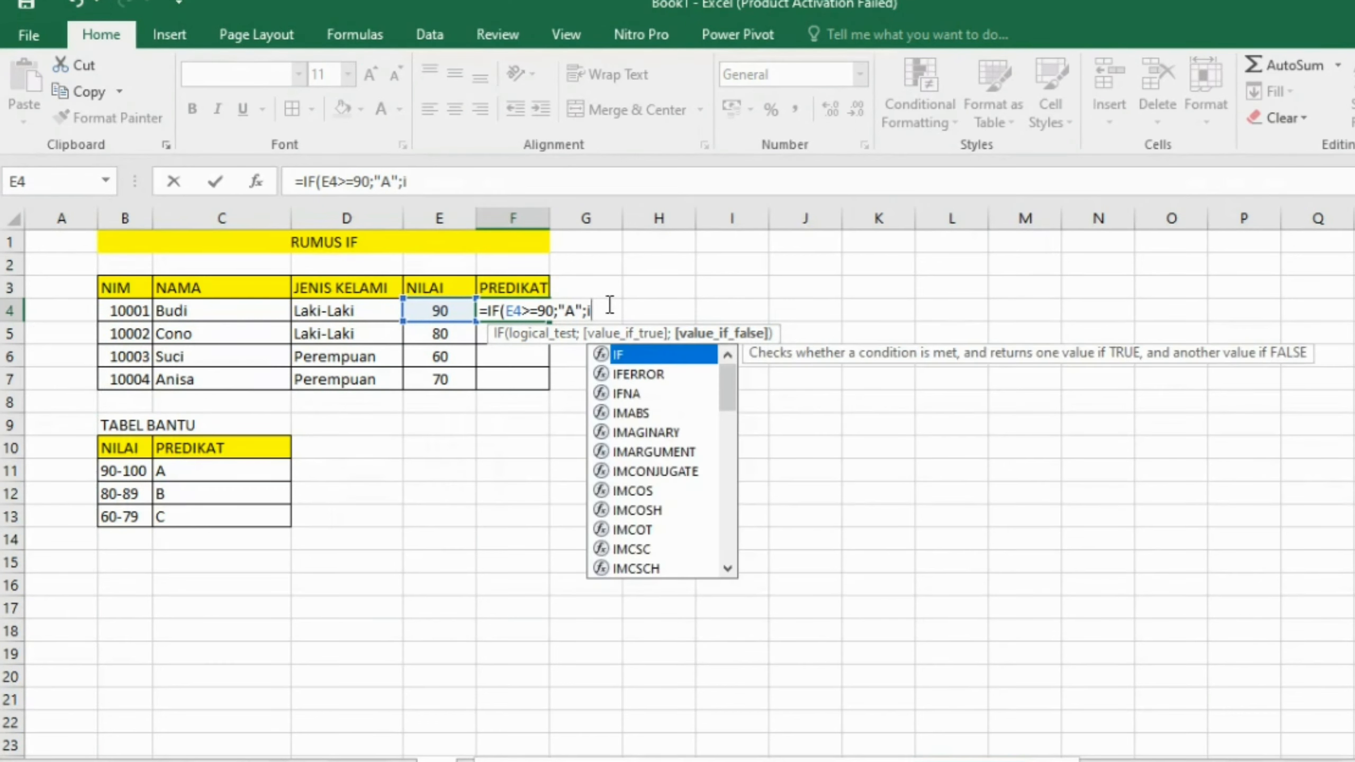
pyautogui.doubleClick(622, 356)
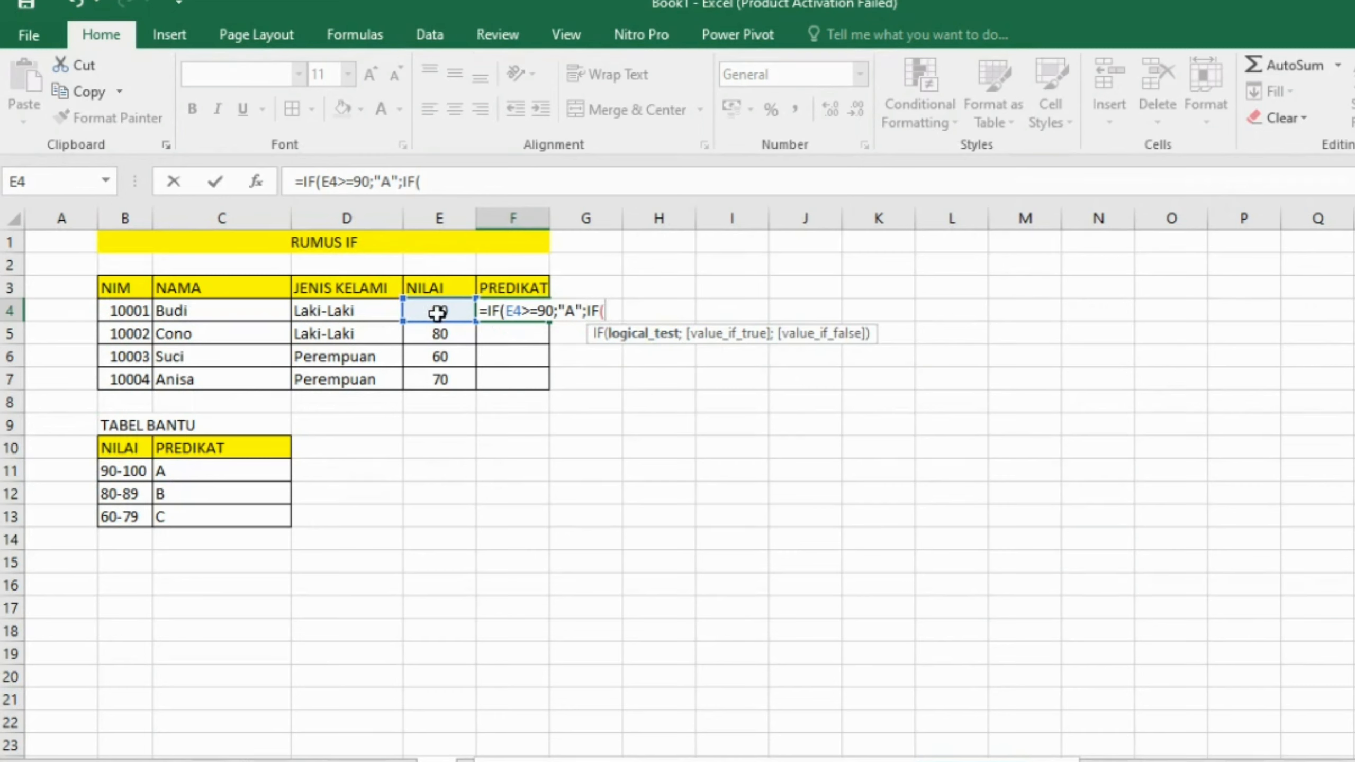
pyautogui.click(437, 313)
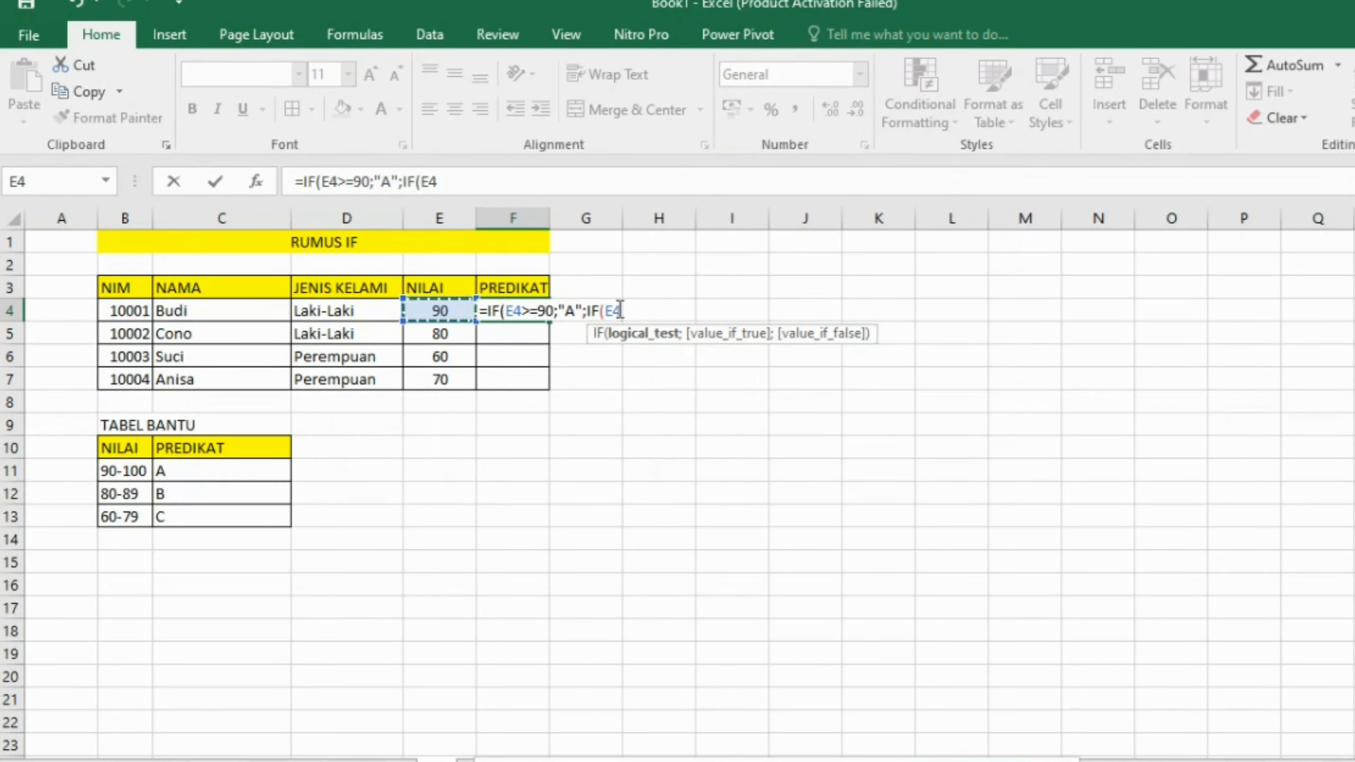
pyautogui.write('>=80')
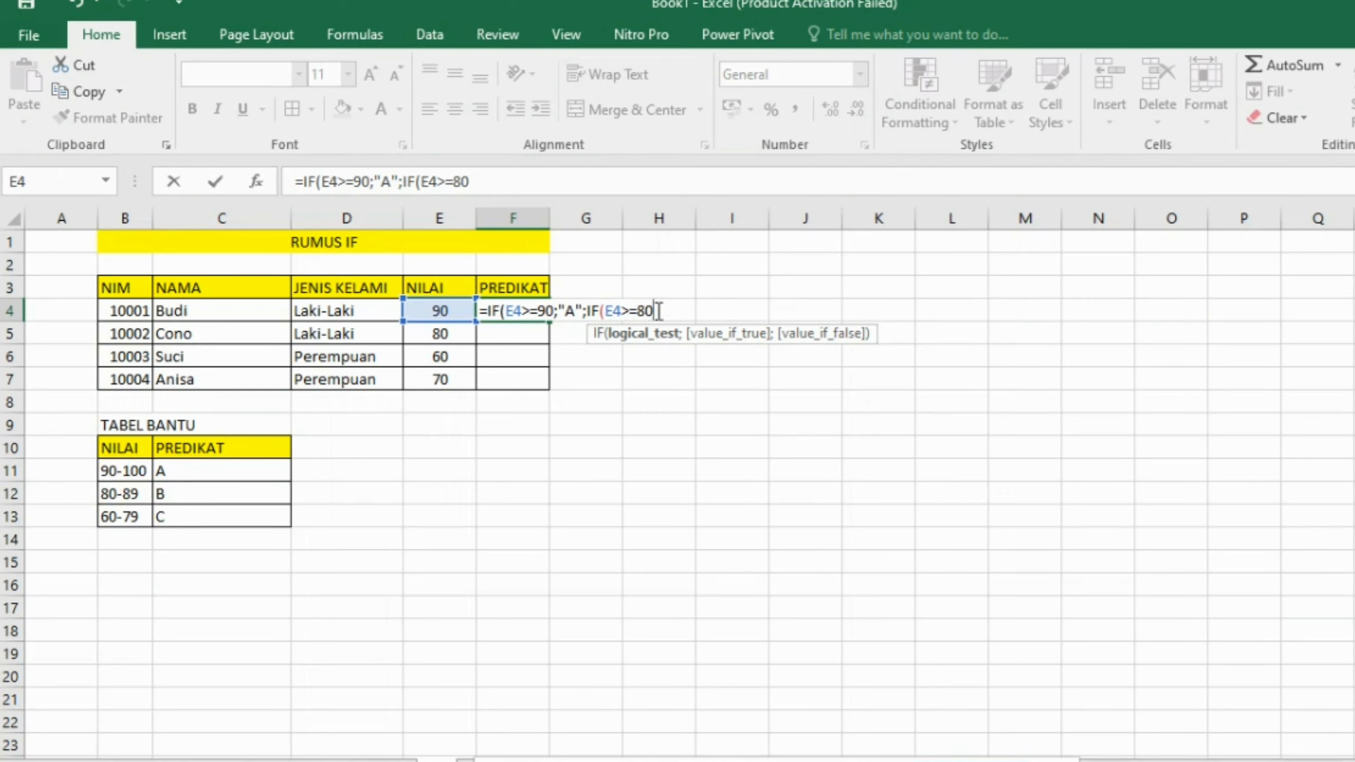
pyautogui.write(';')
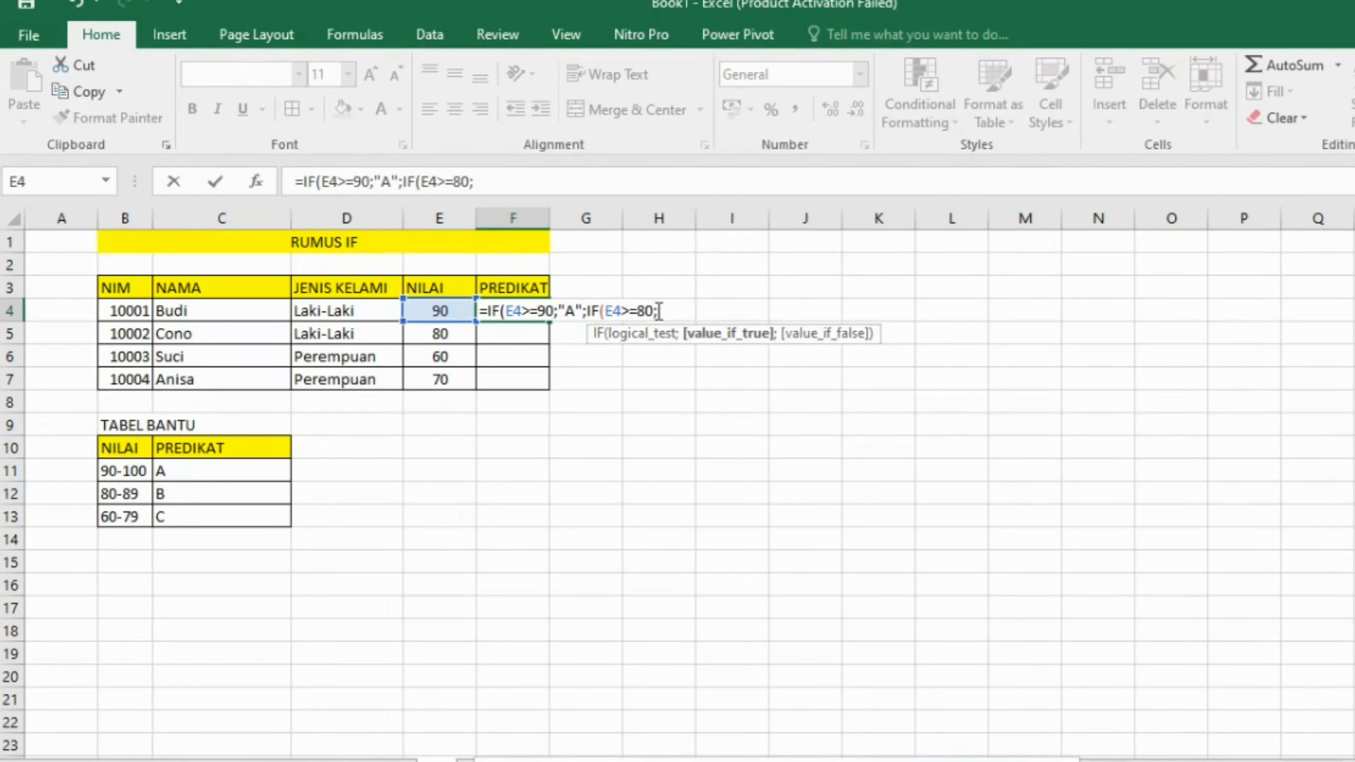
pyautogui.write('"B";')
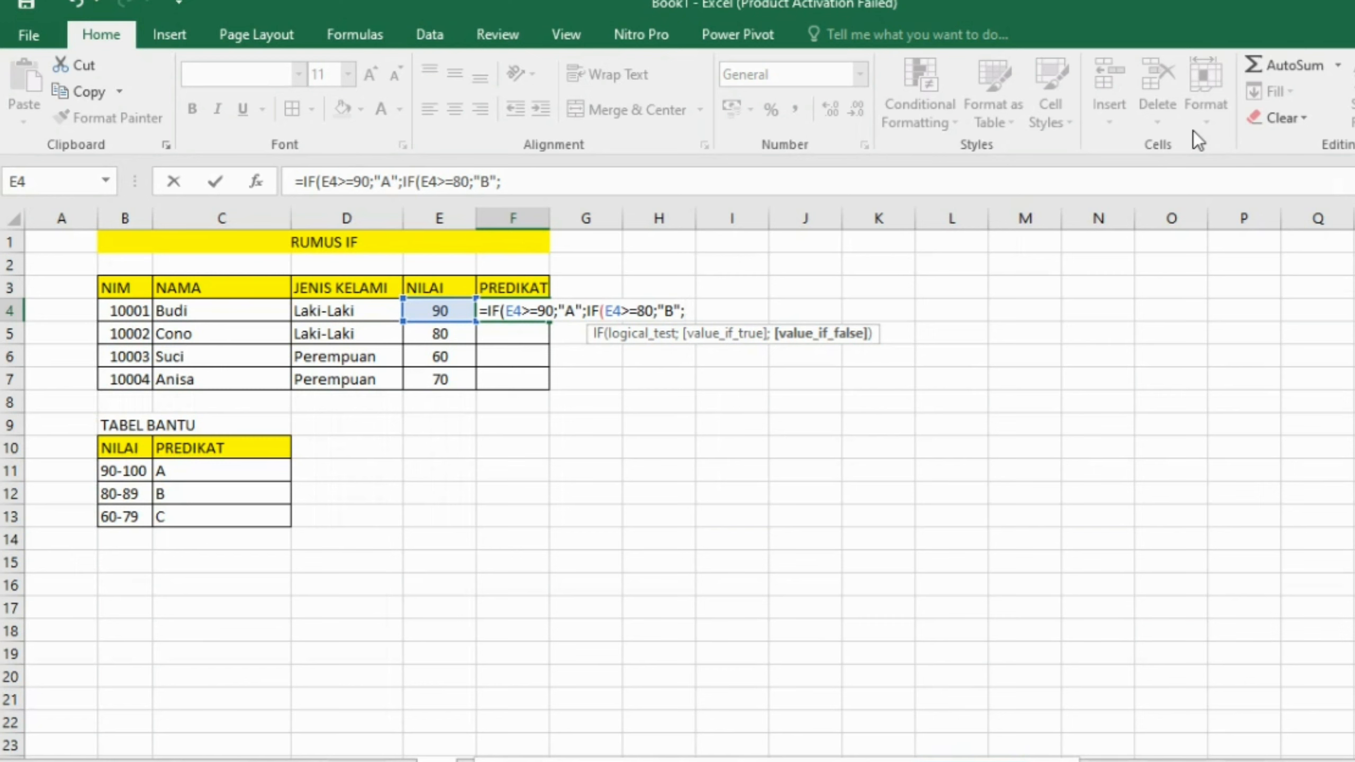
# Step: Nest a third IF returning "C" when E4>=60, leave its false argument empty, and enter the formula with the suggested parenthesis correction accepted
pyautogui.write('if')
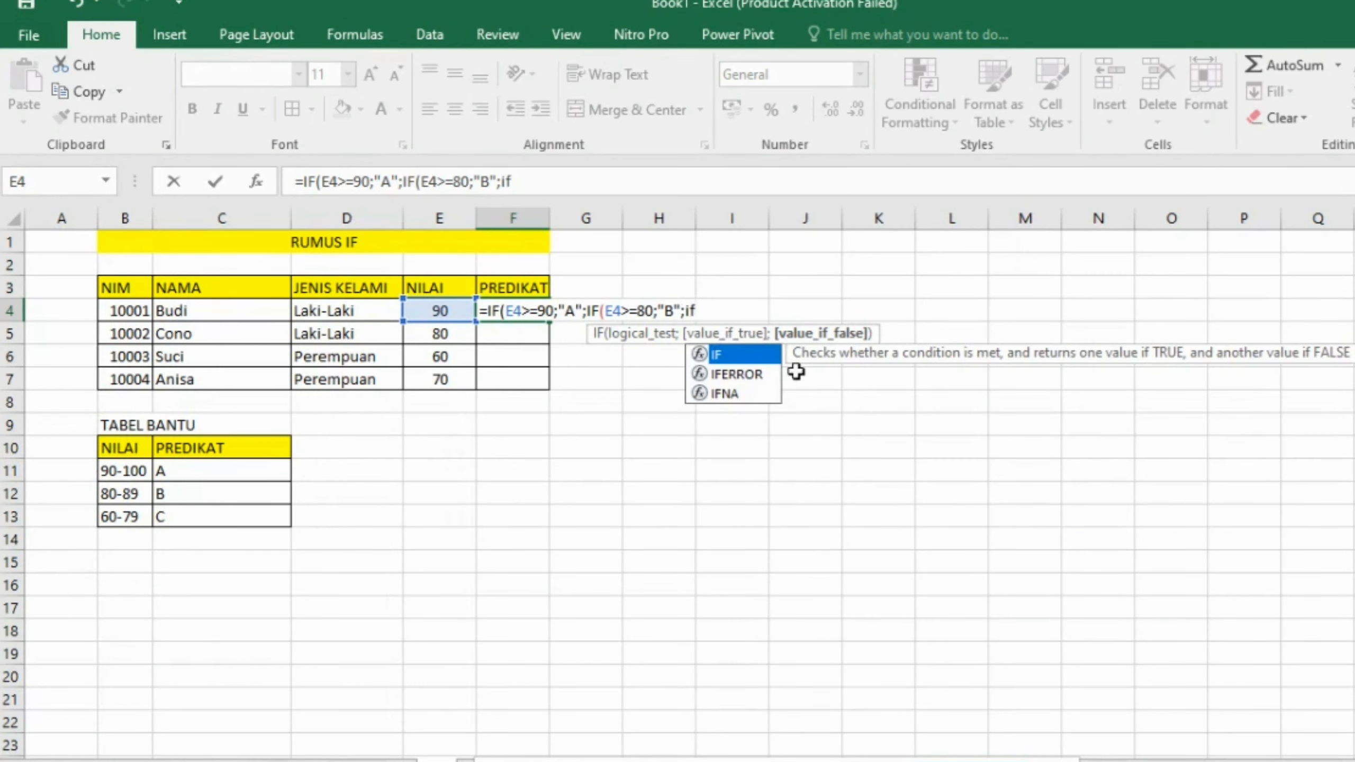
pyautogui.doubleClick(730, 352)
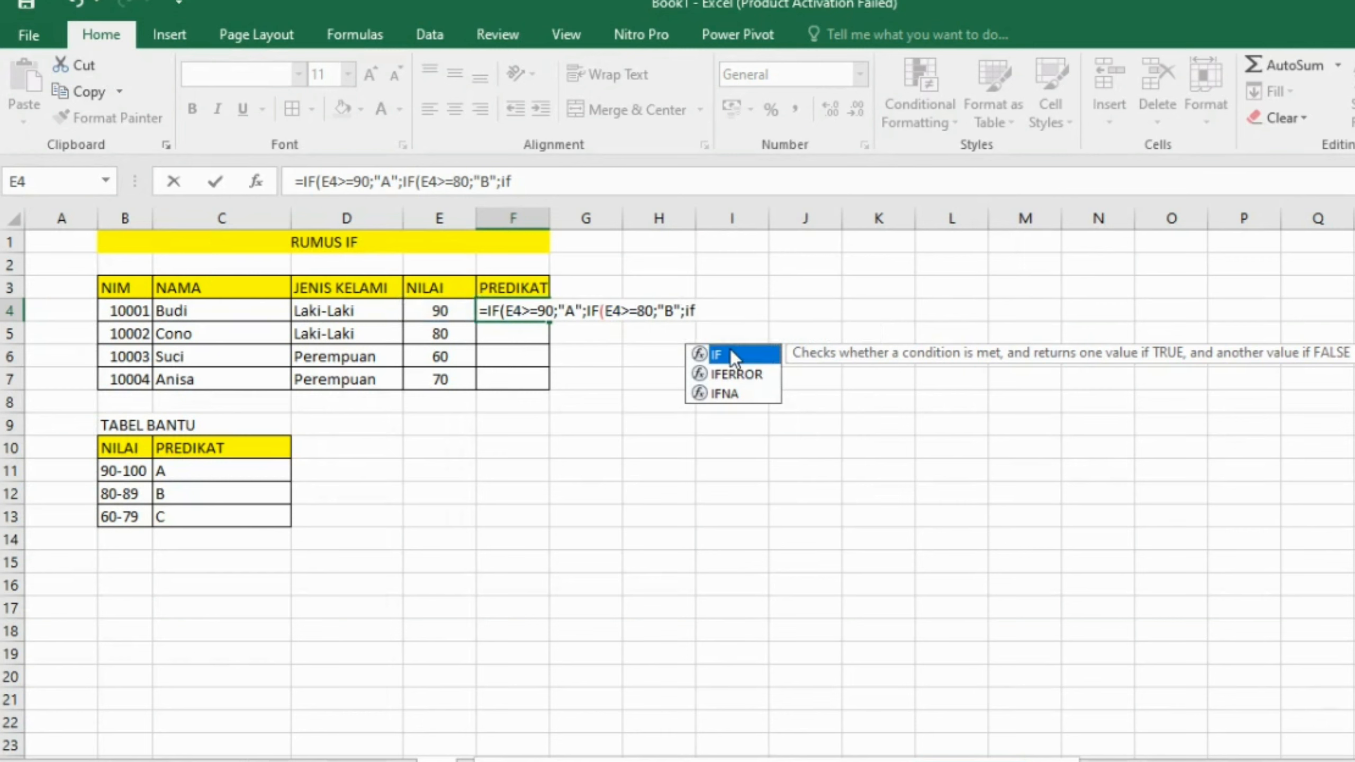
pyautogui.doubleClick(730, 352)
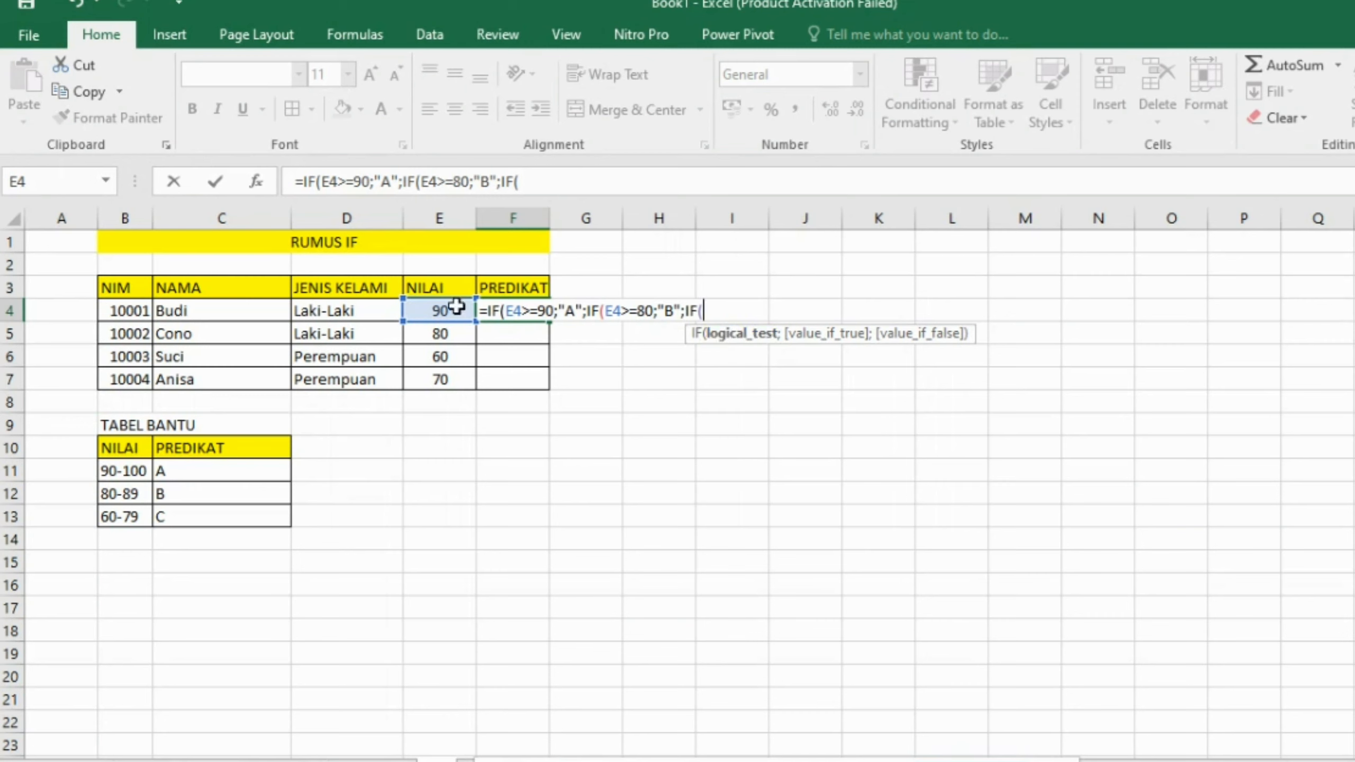
pyautogui.click(439, 310)
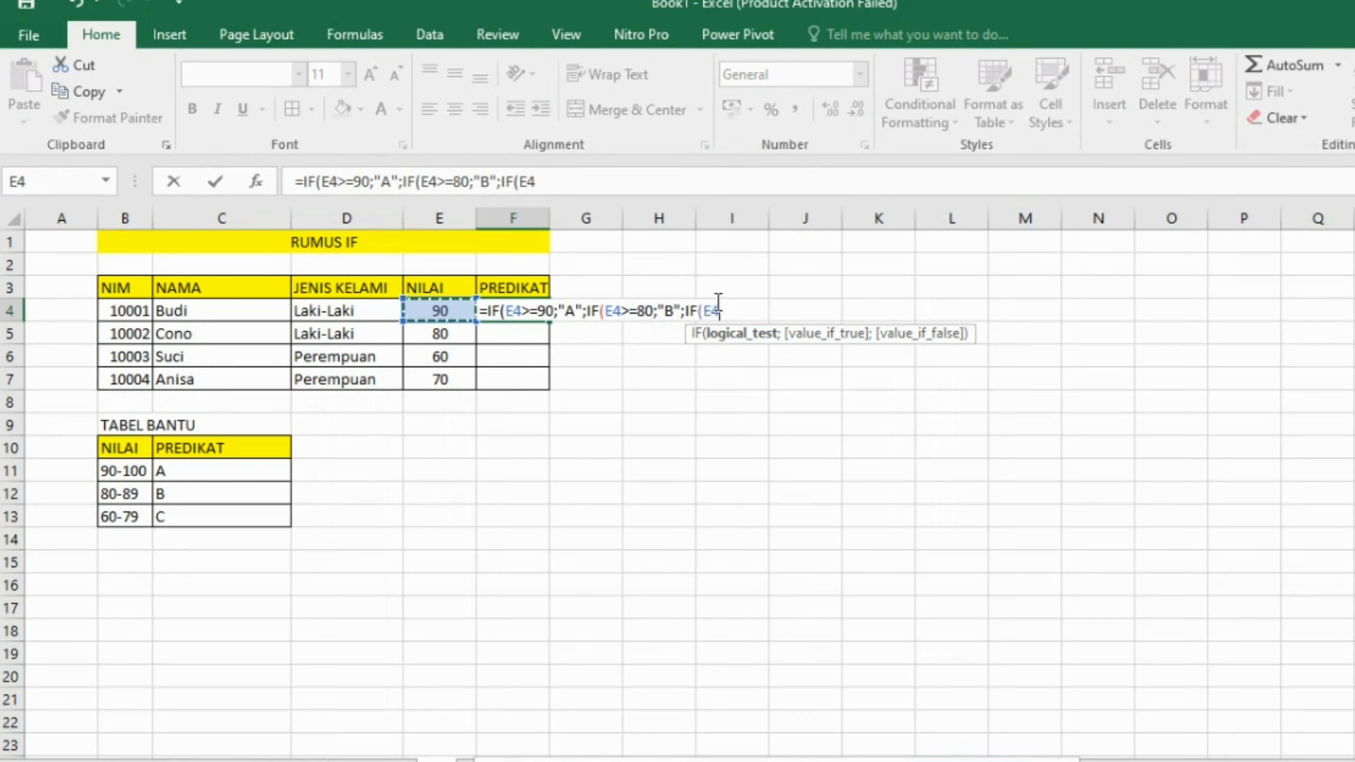
pyautogui.write('>=')
pyautogui.write('60')
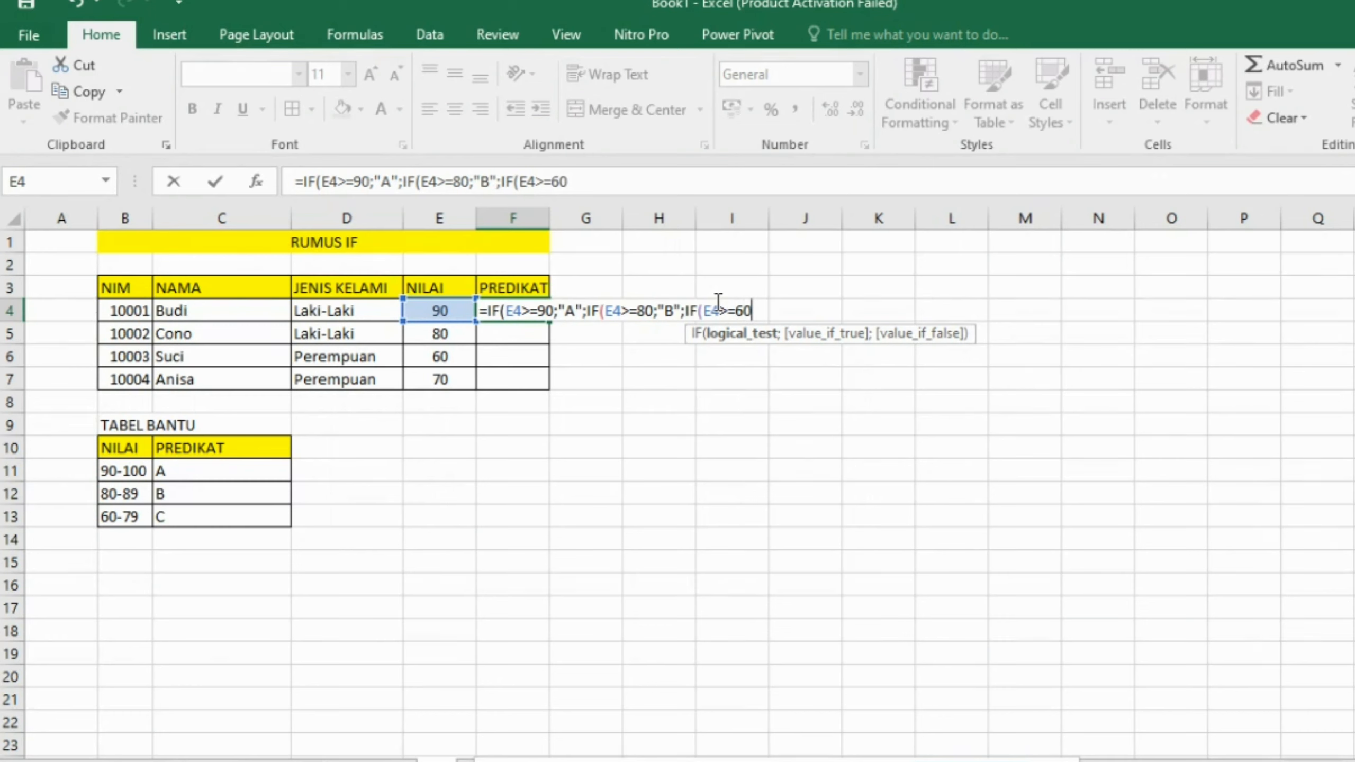
pyautogui.write(';')
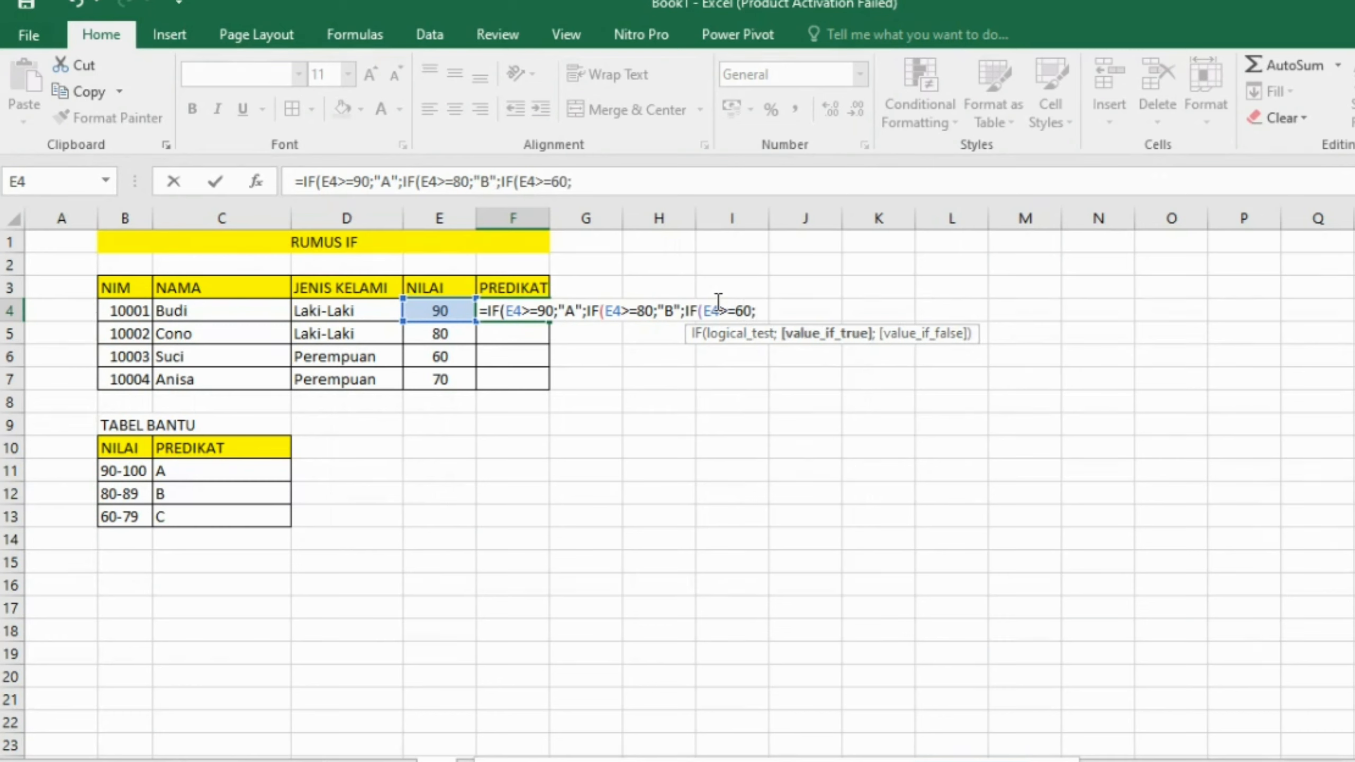
pyautogui.write('"C";')
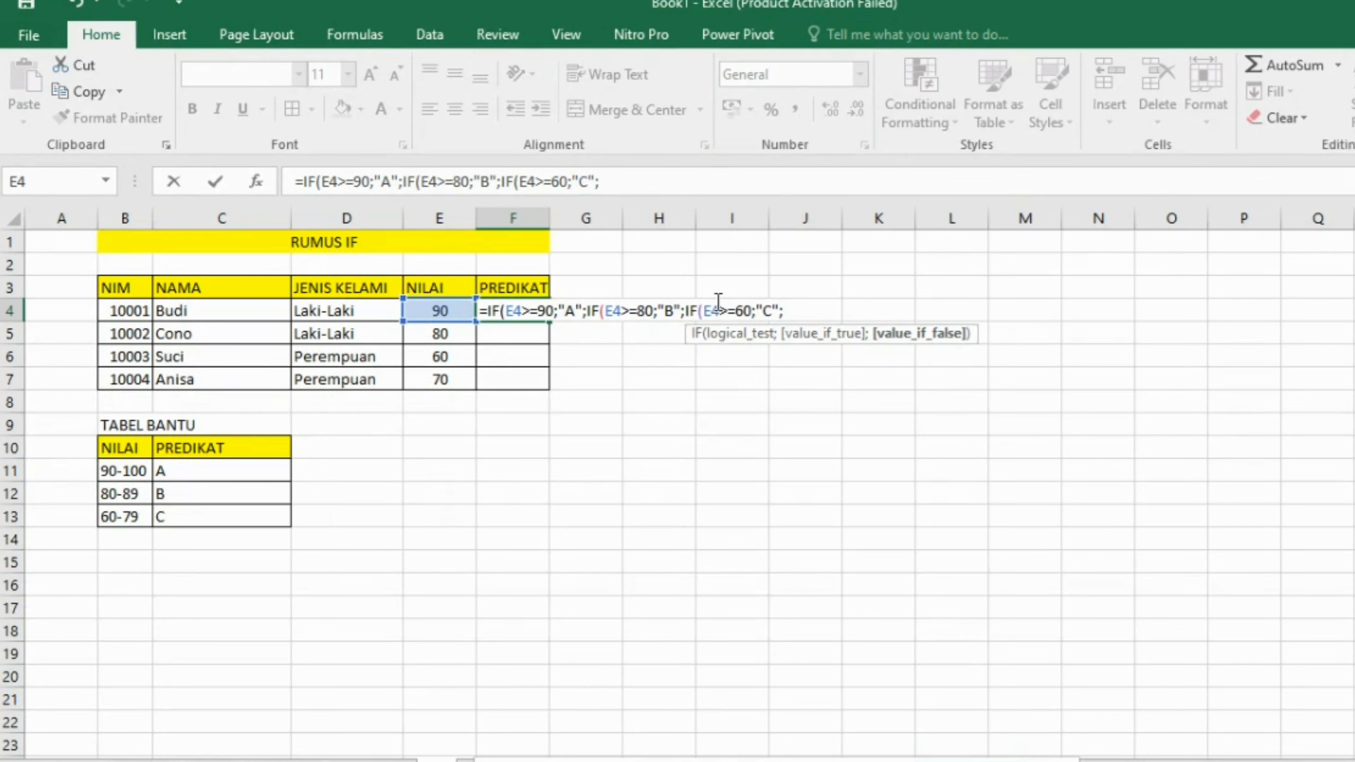
pyautogui.write(')')
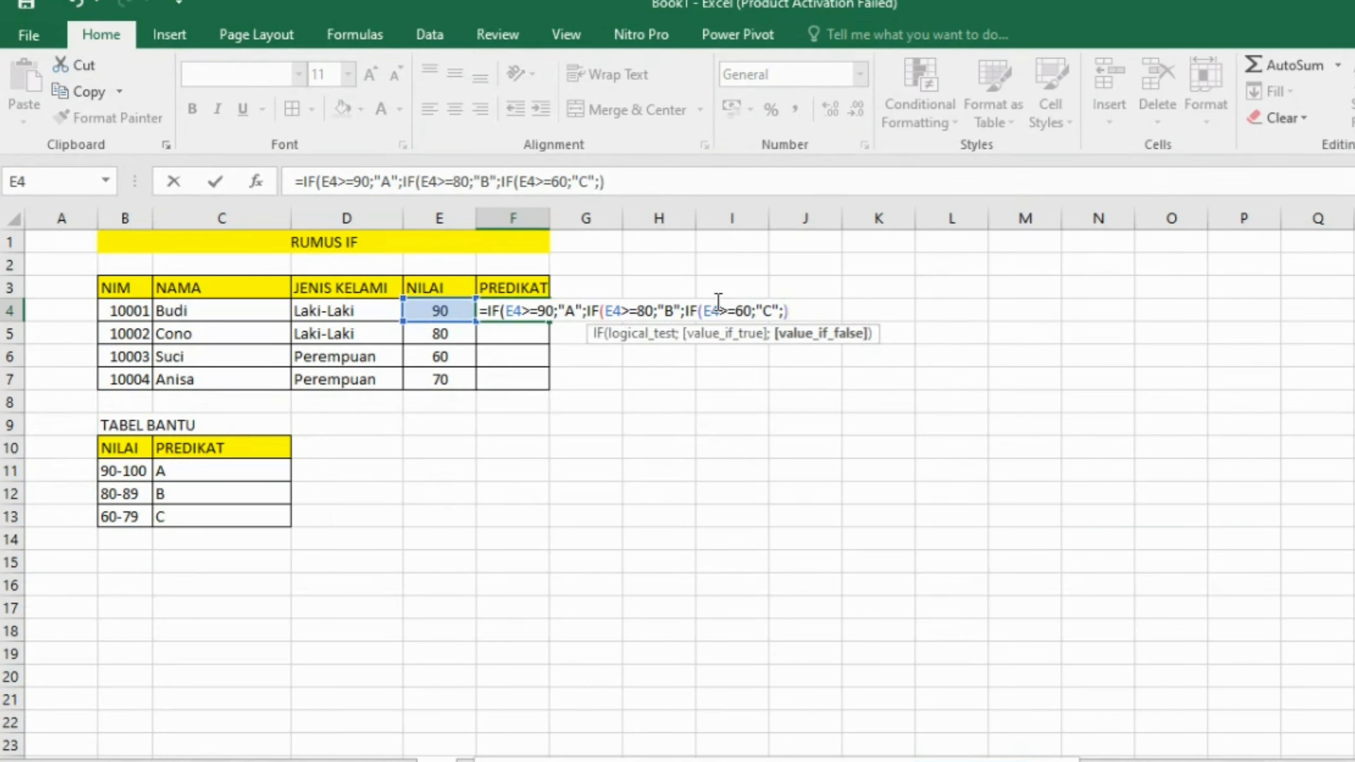
pyautogui.press('Return')
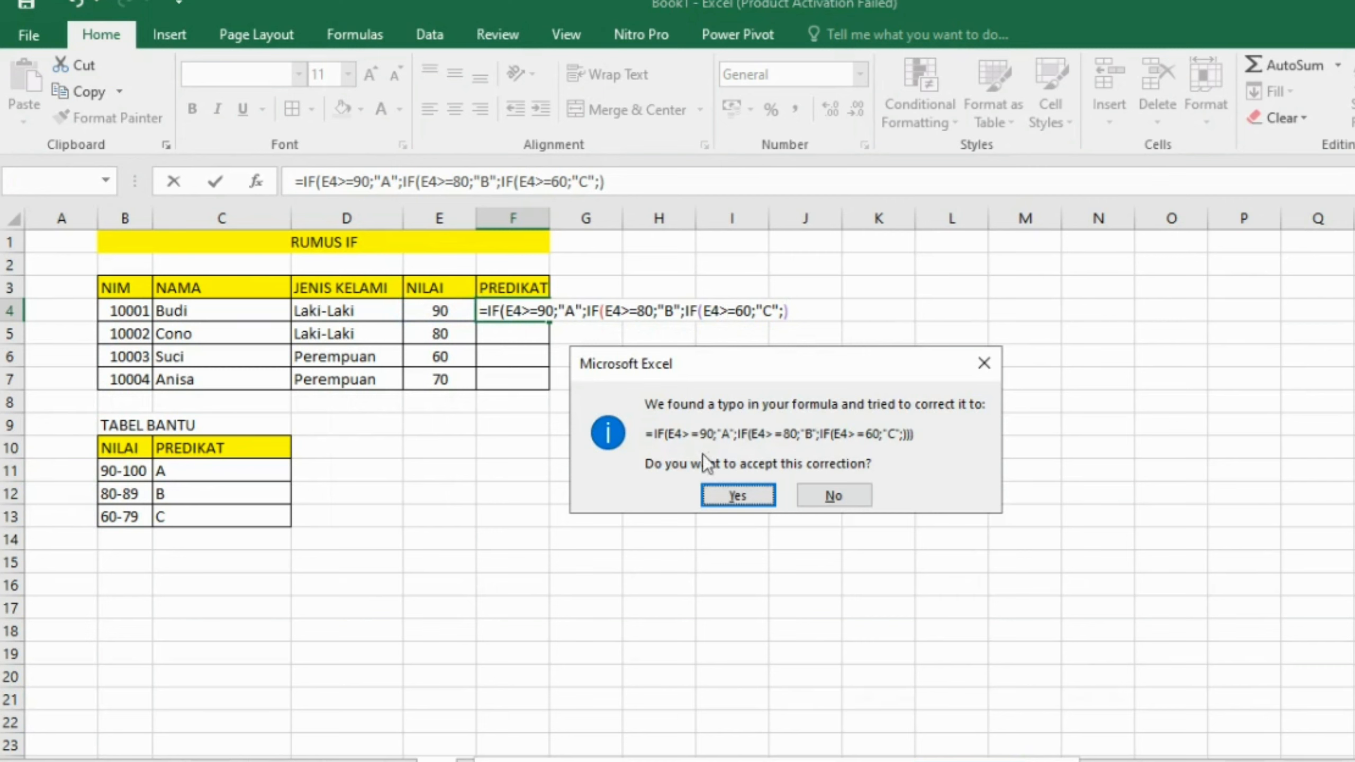
pyautogui.click(724, 488)
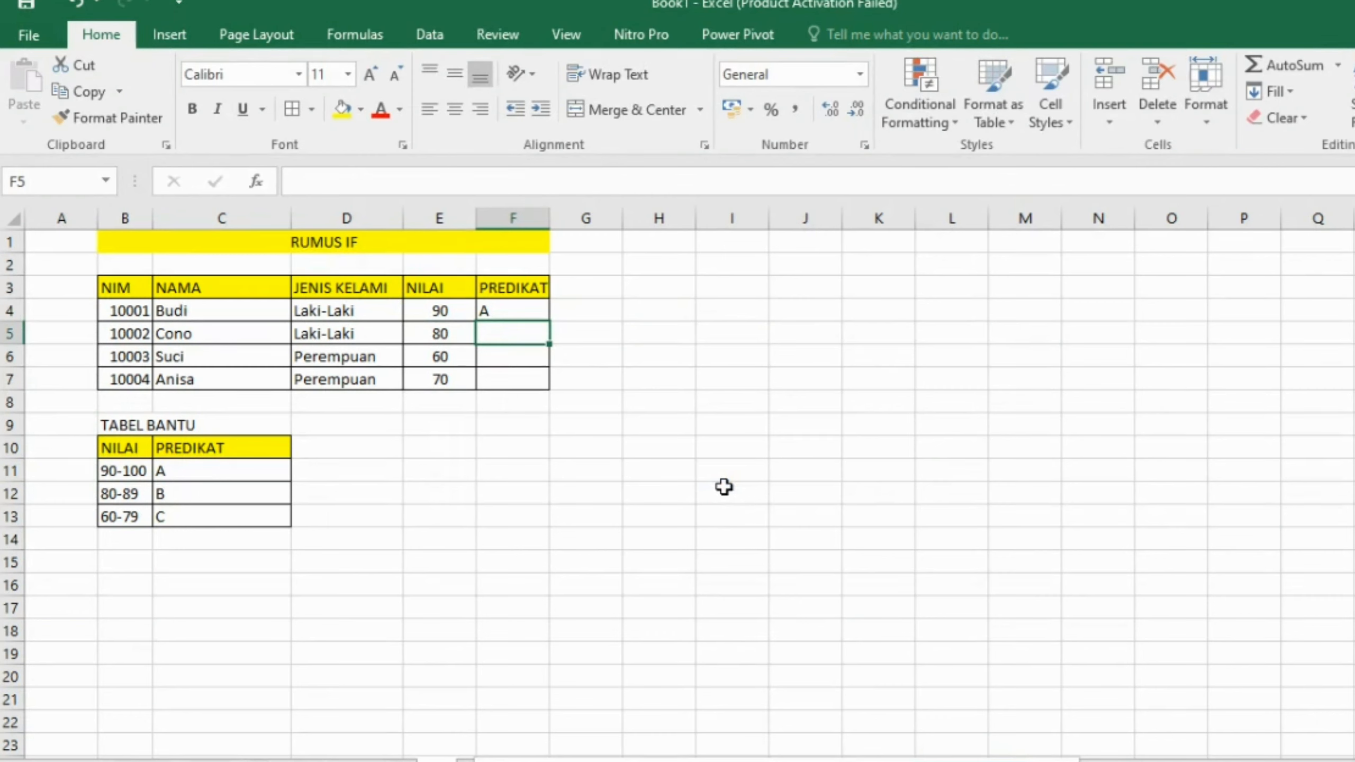
# Step: Copy the grade formula from F4 down through F7 to fill the PREDIKAT column
pyautogui.click(128, 426)
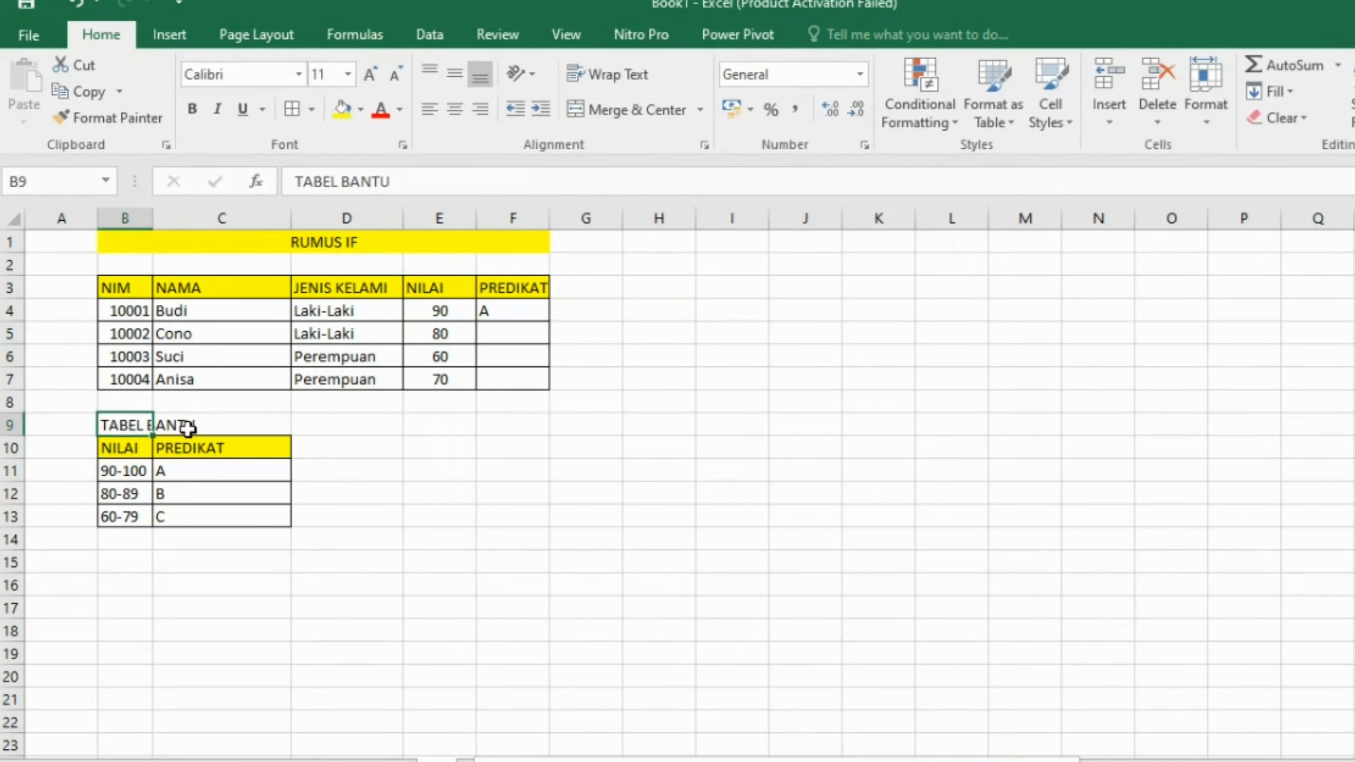
pyautogui.click(188, 457)
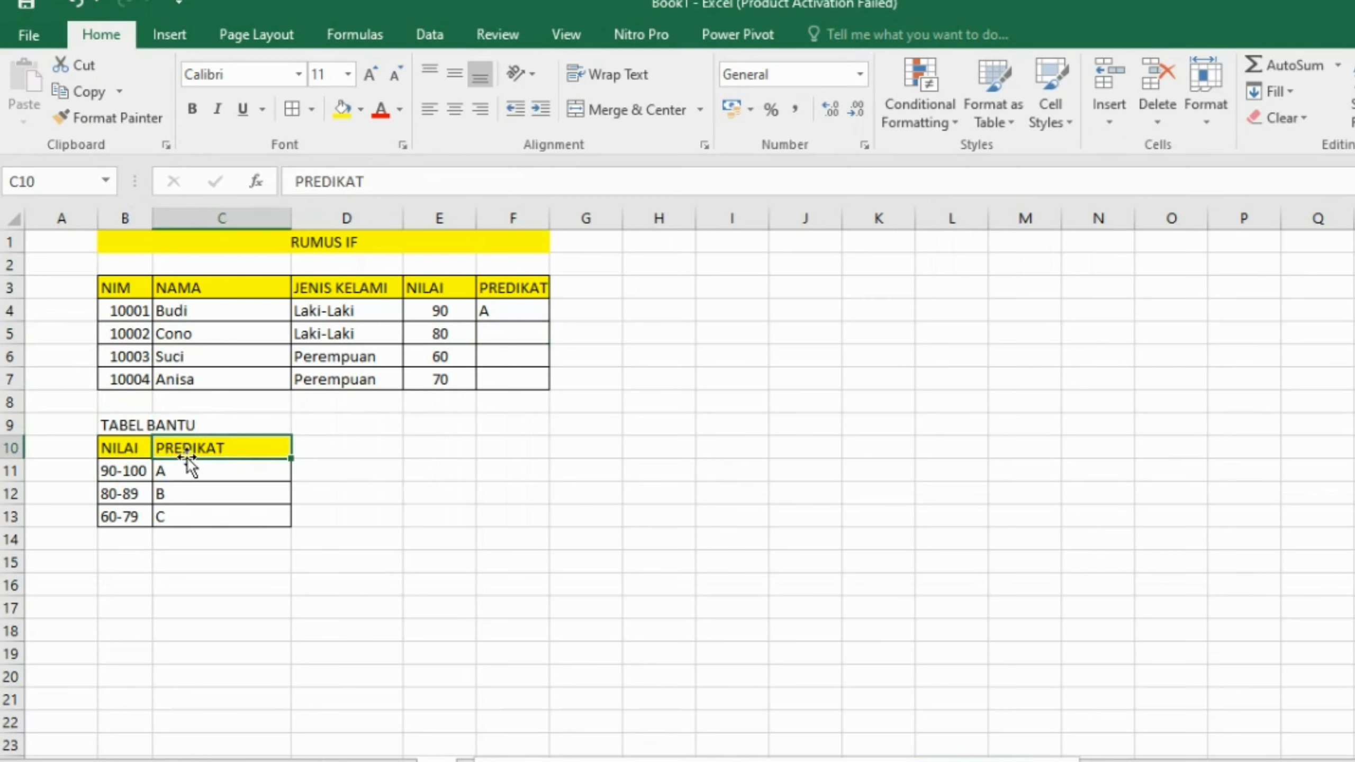
pyautogui.click(500, 306)
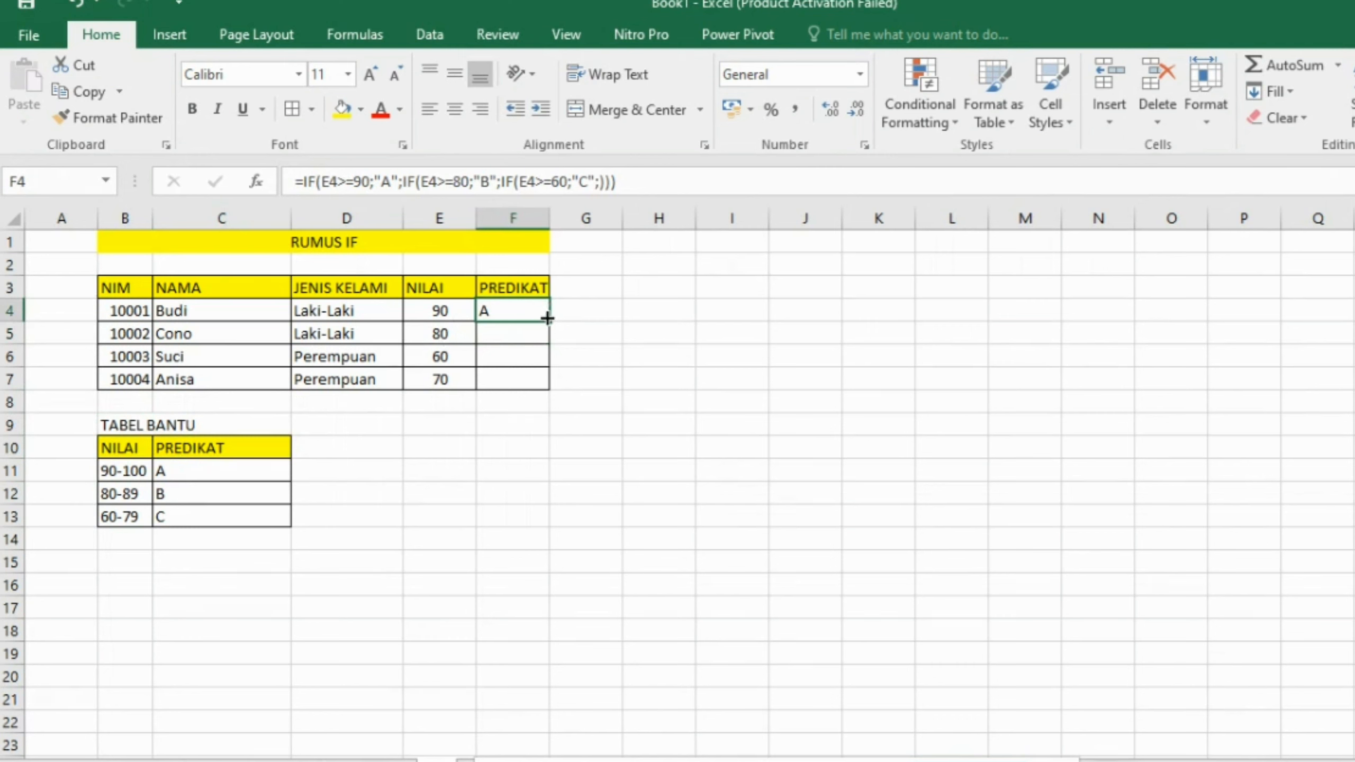
pyautogui.moveTo(547, 318); pyautogui.dragTo(547, 388)
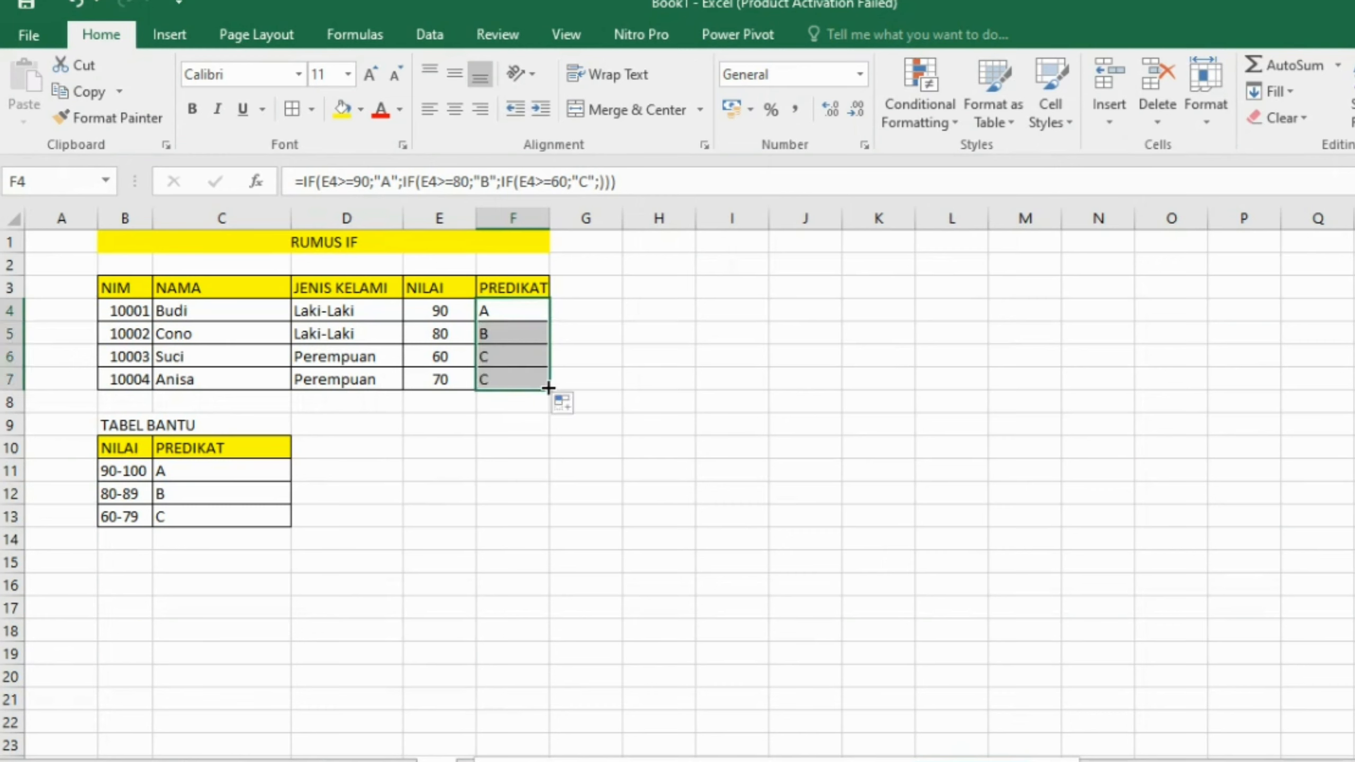